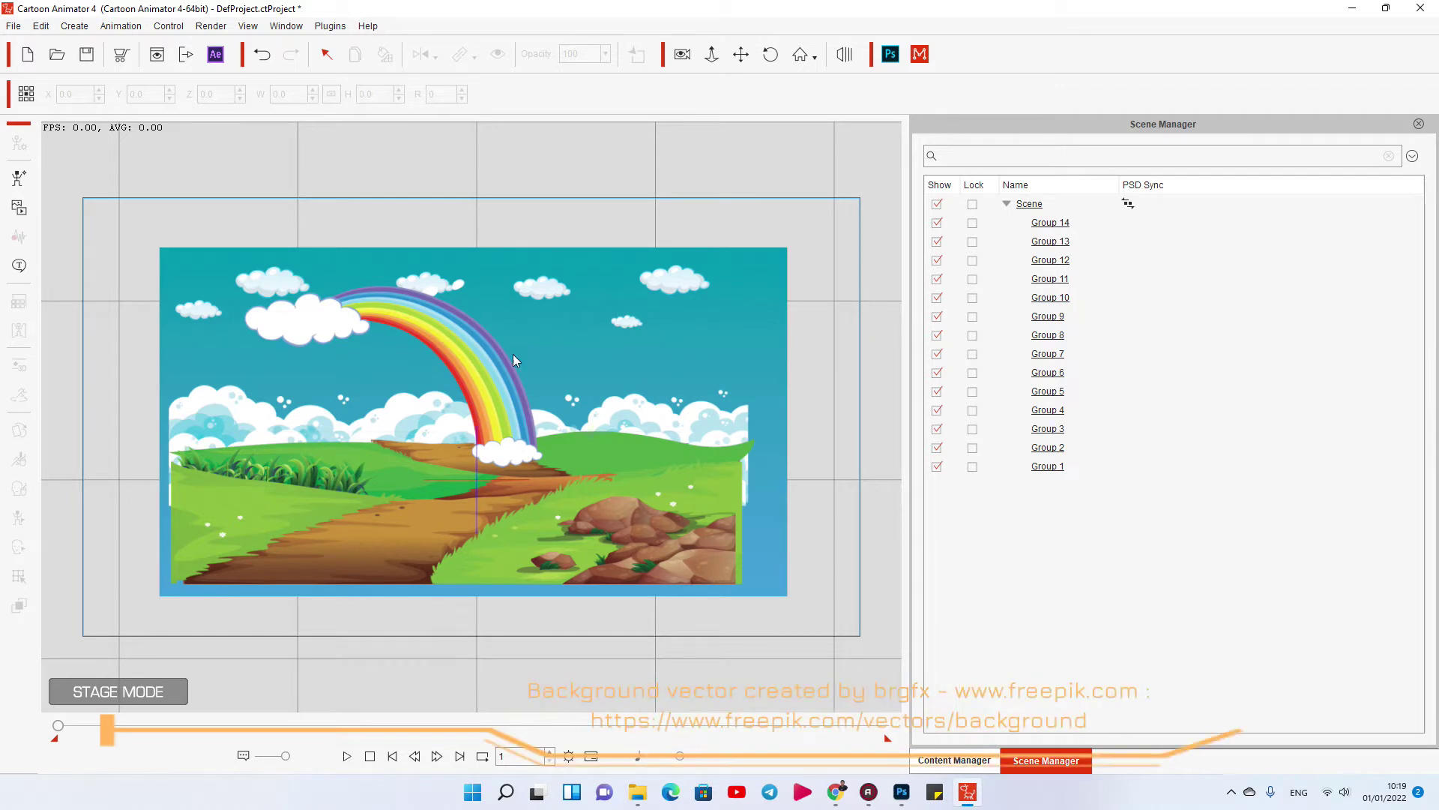
Inspect the cloud and background layers, leaving the sky layer Group 14 selected
left_click(1050, 223)
left_click(1062, 260)
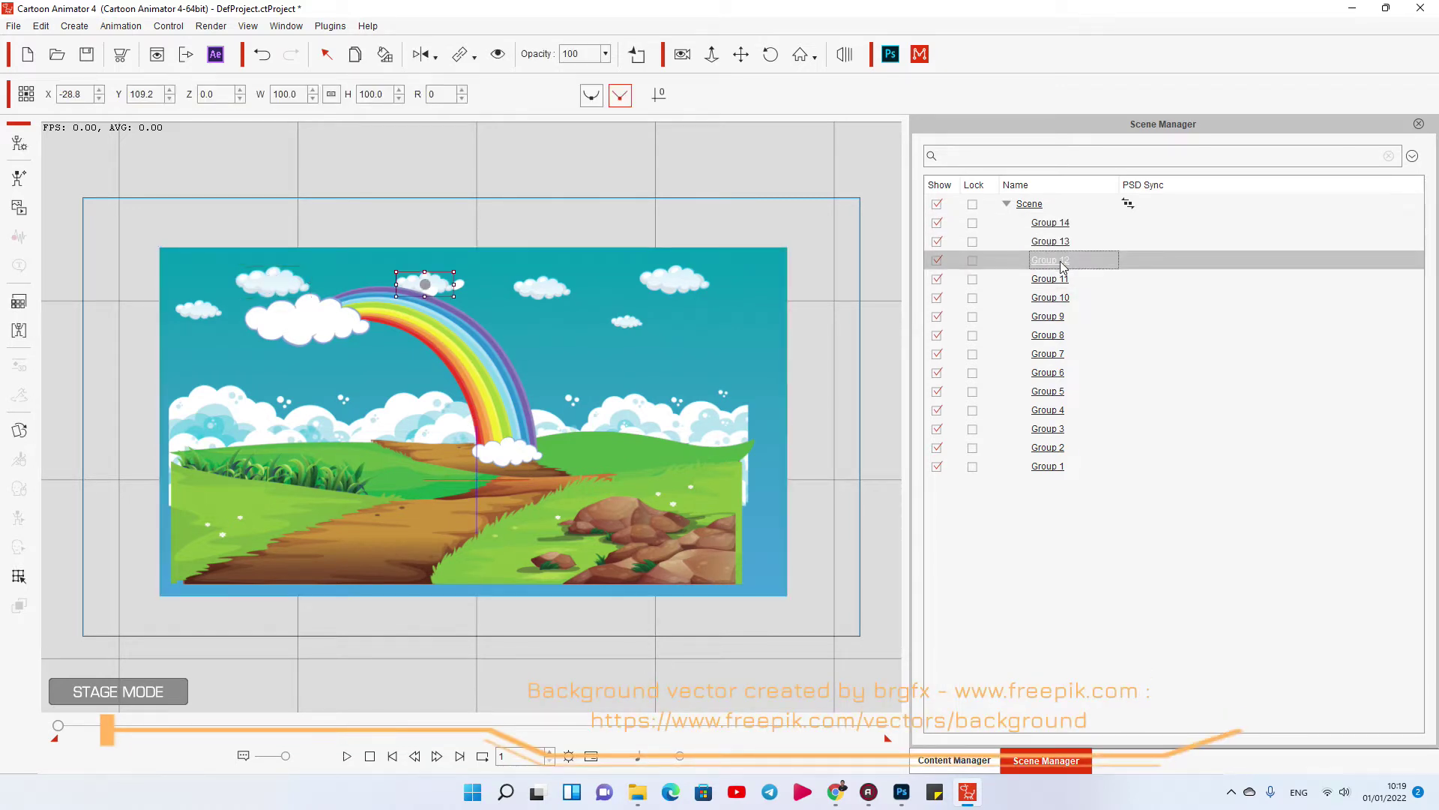
left_click(1051, 223)
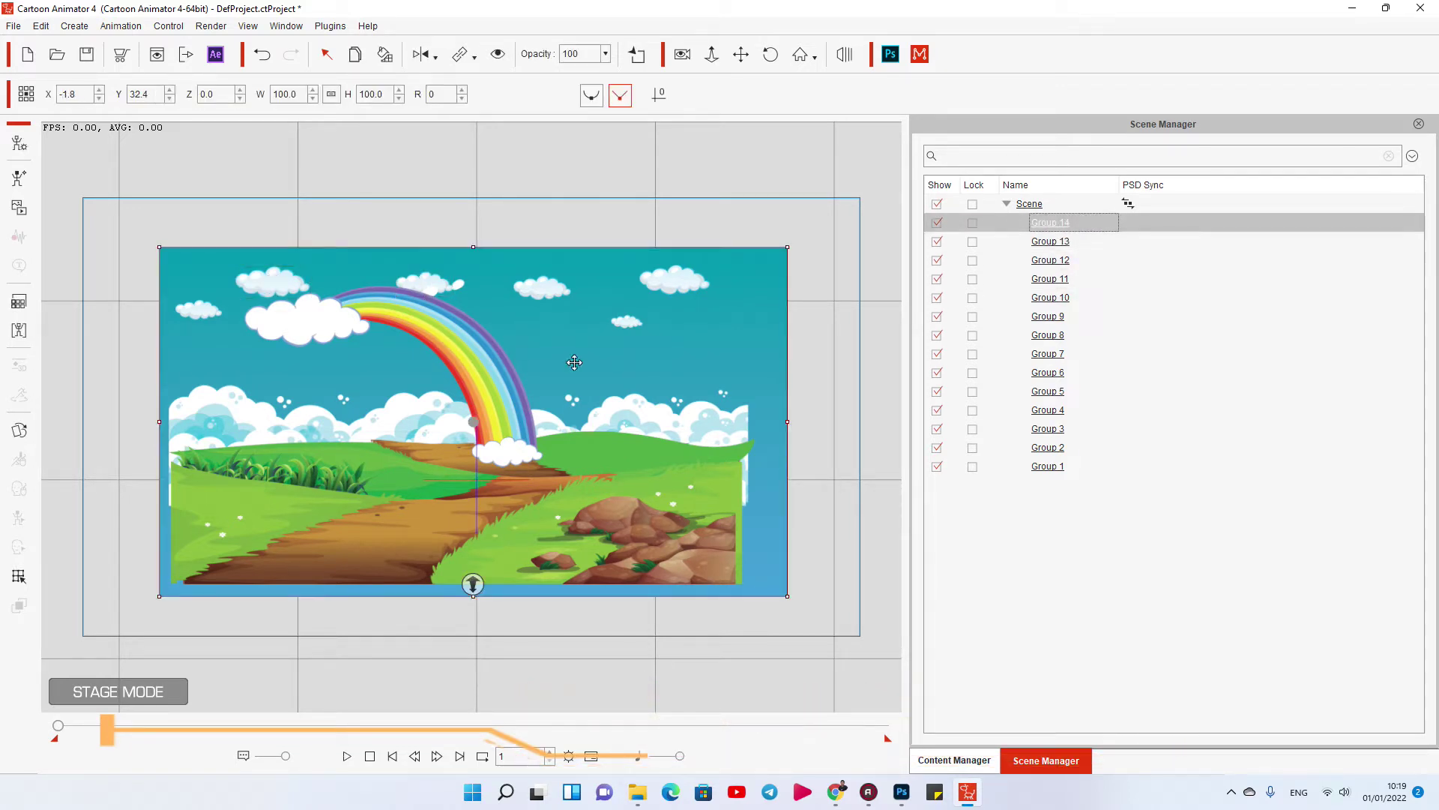
left_click(698, 227)
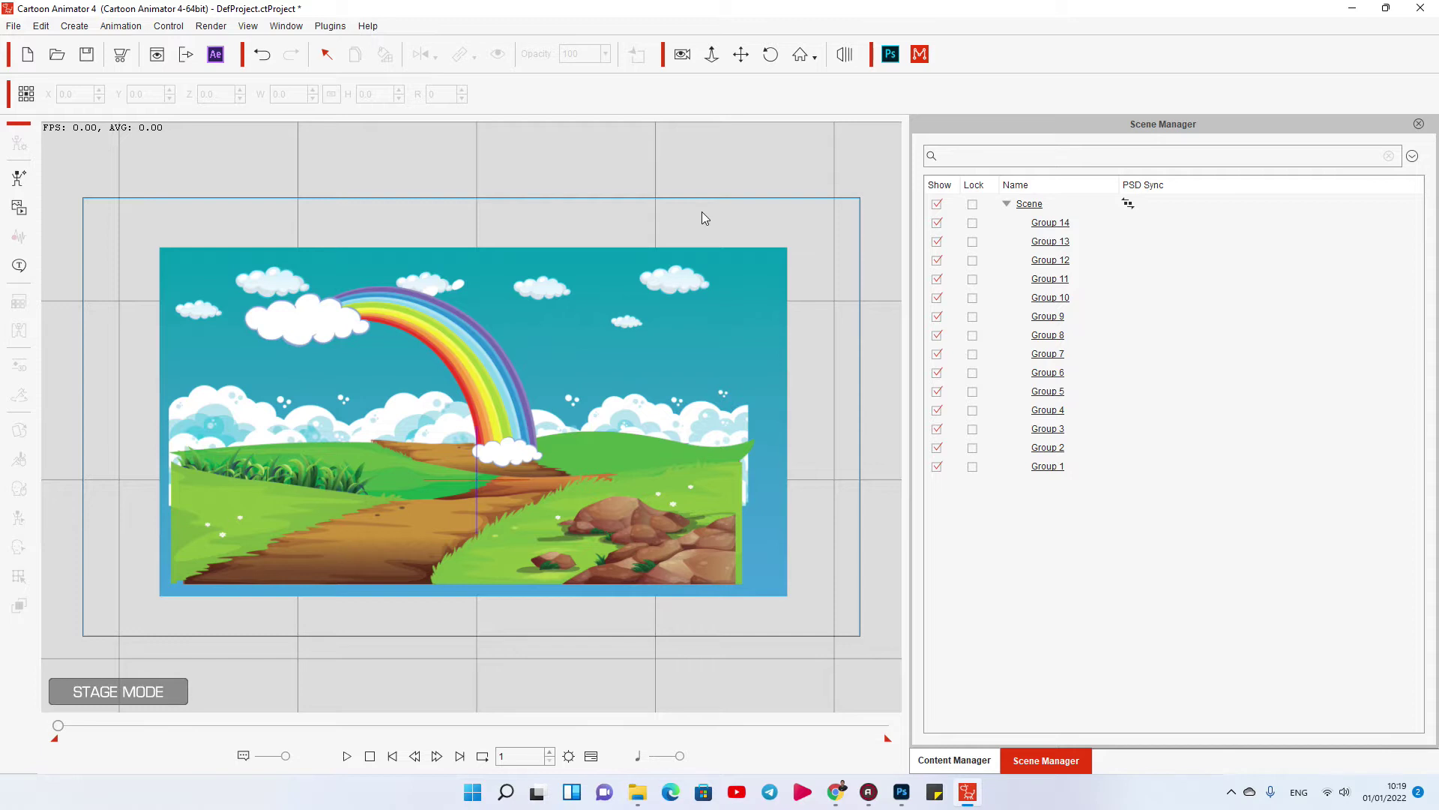
left_click_drag(808, 216, 119, 643)
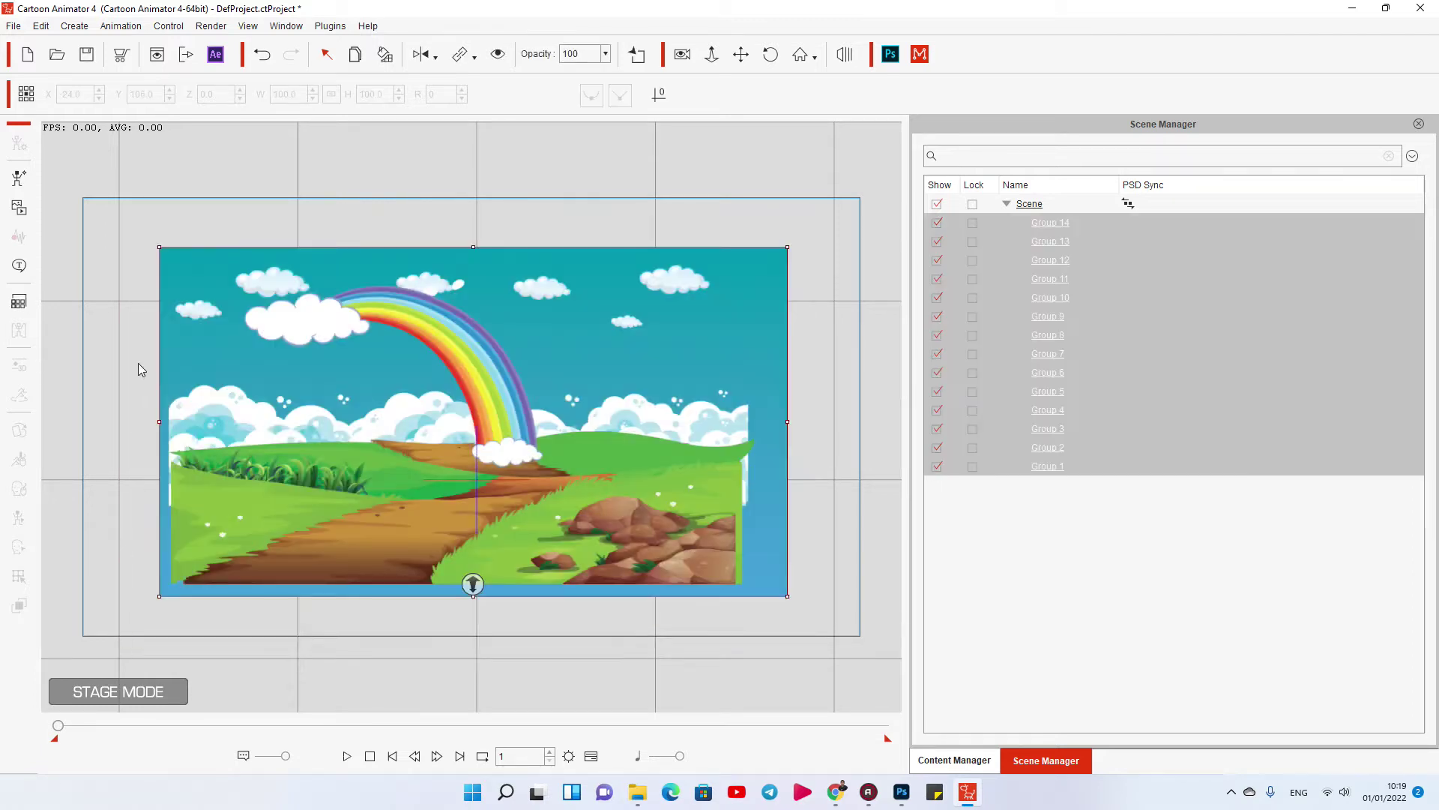
left_click(138, 363)
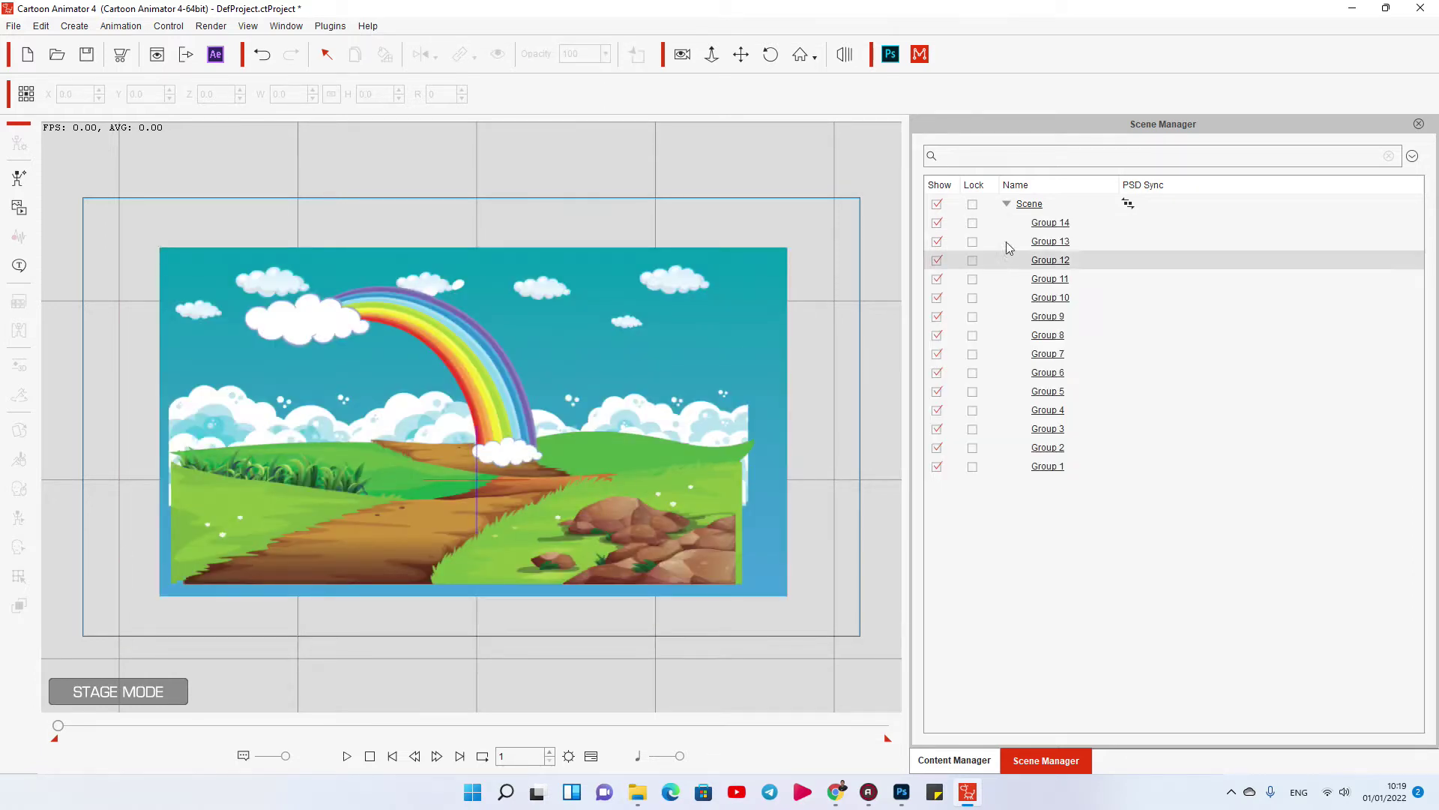
left_click(1035, 224)
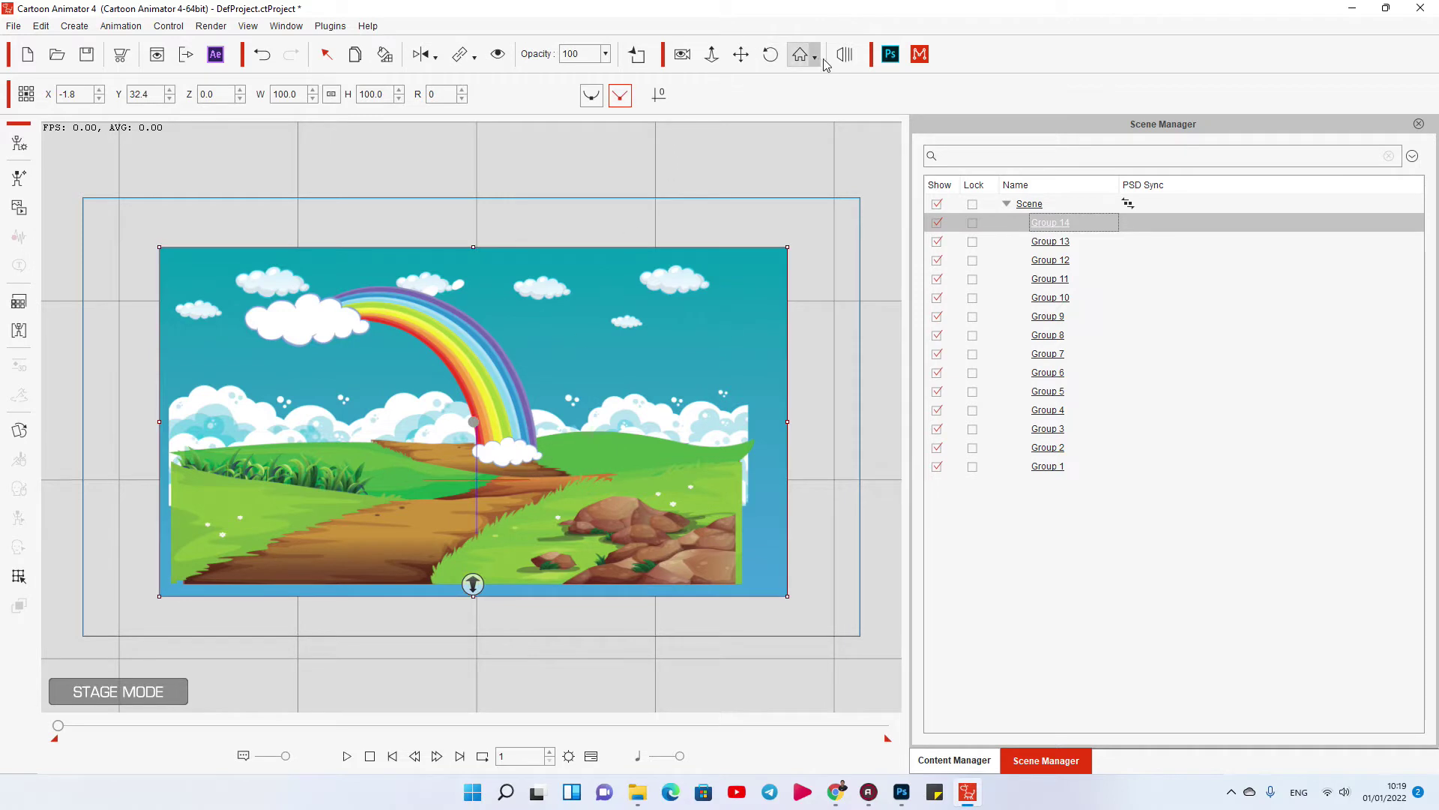
In 3D view, push the sky back, bring clouds Group 6 forward and set the rainbow's depth
left_click(845, 57)
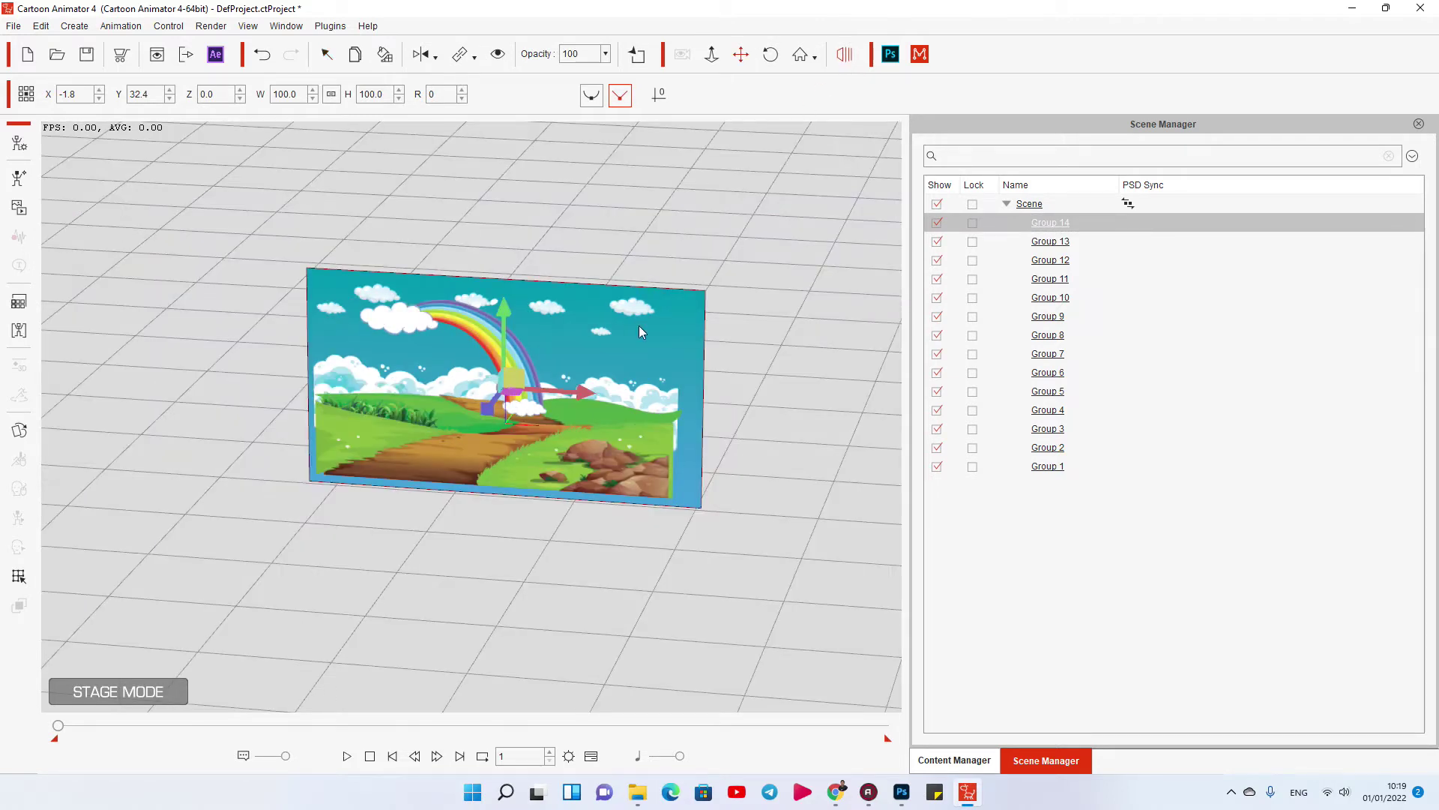
left_click_drag(493, 416, 522, 357)
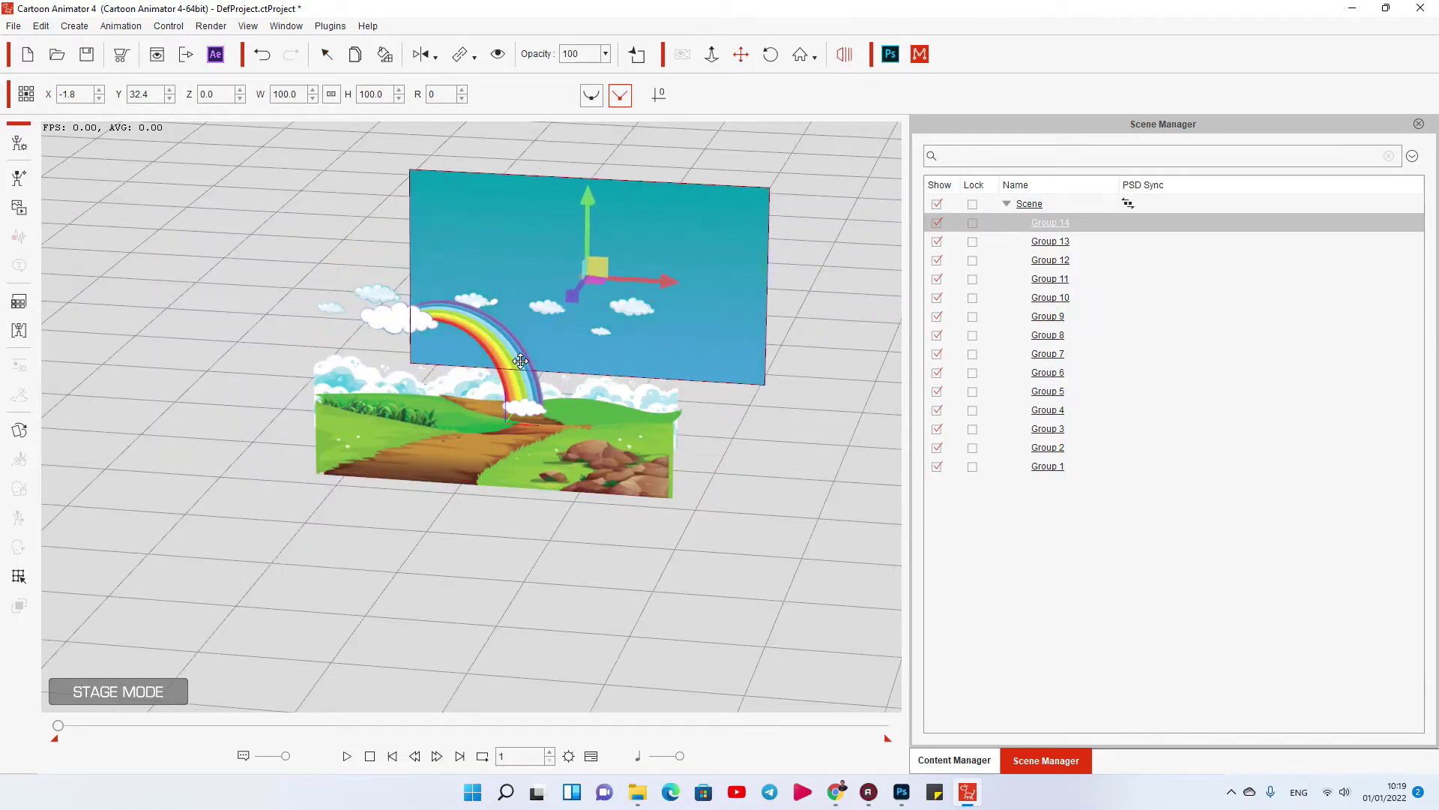
left_click(487, 452)
left_click_drag(482, 450, 471, 434)
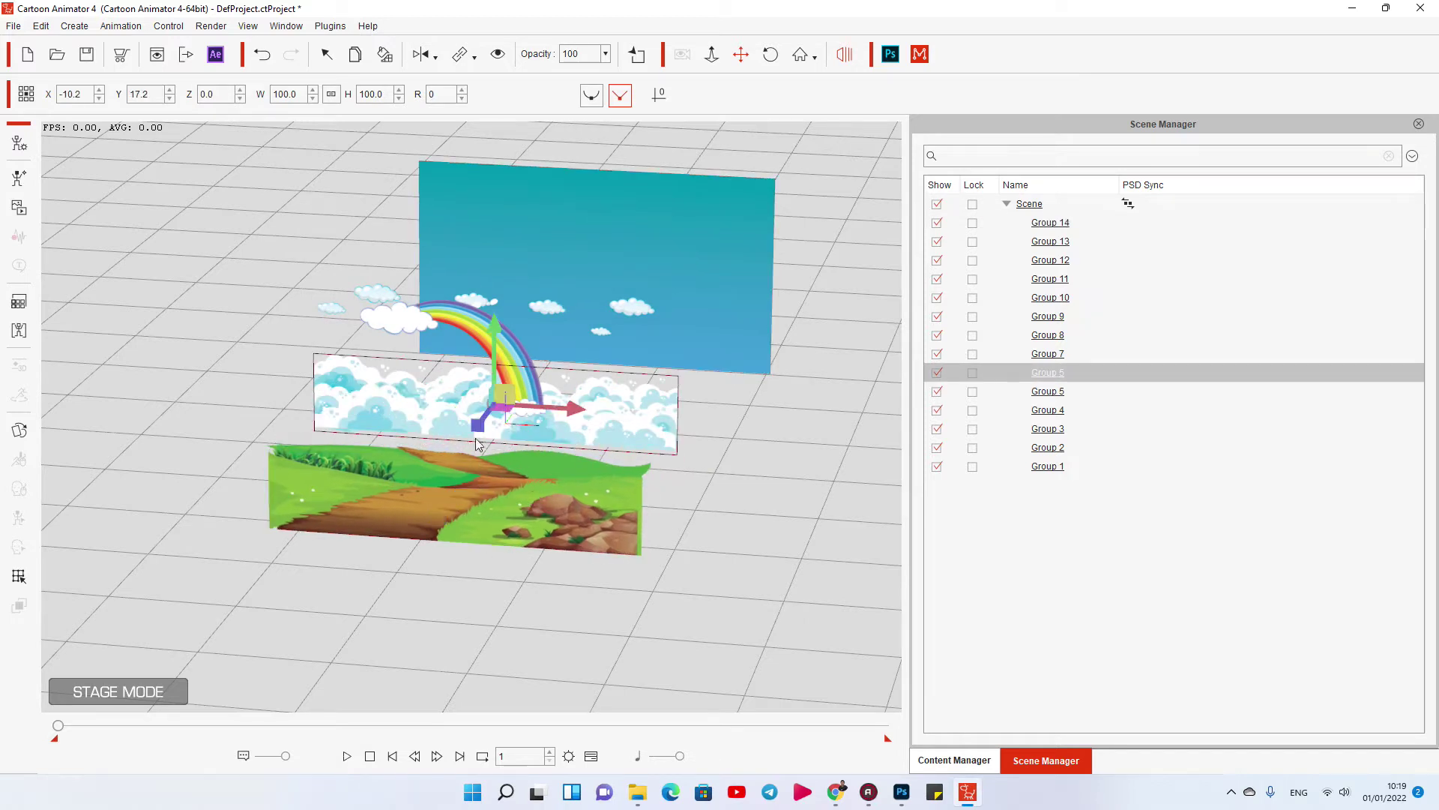
left_click(518, 358)
left_click_drag(454, 371, 451, 382)
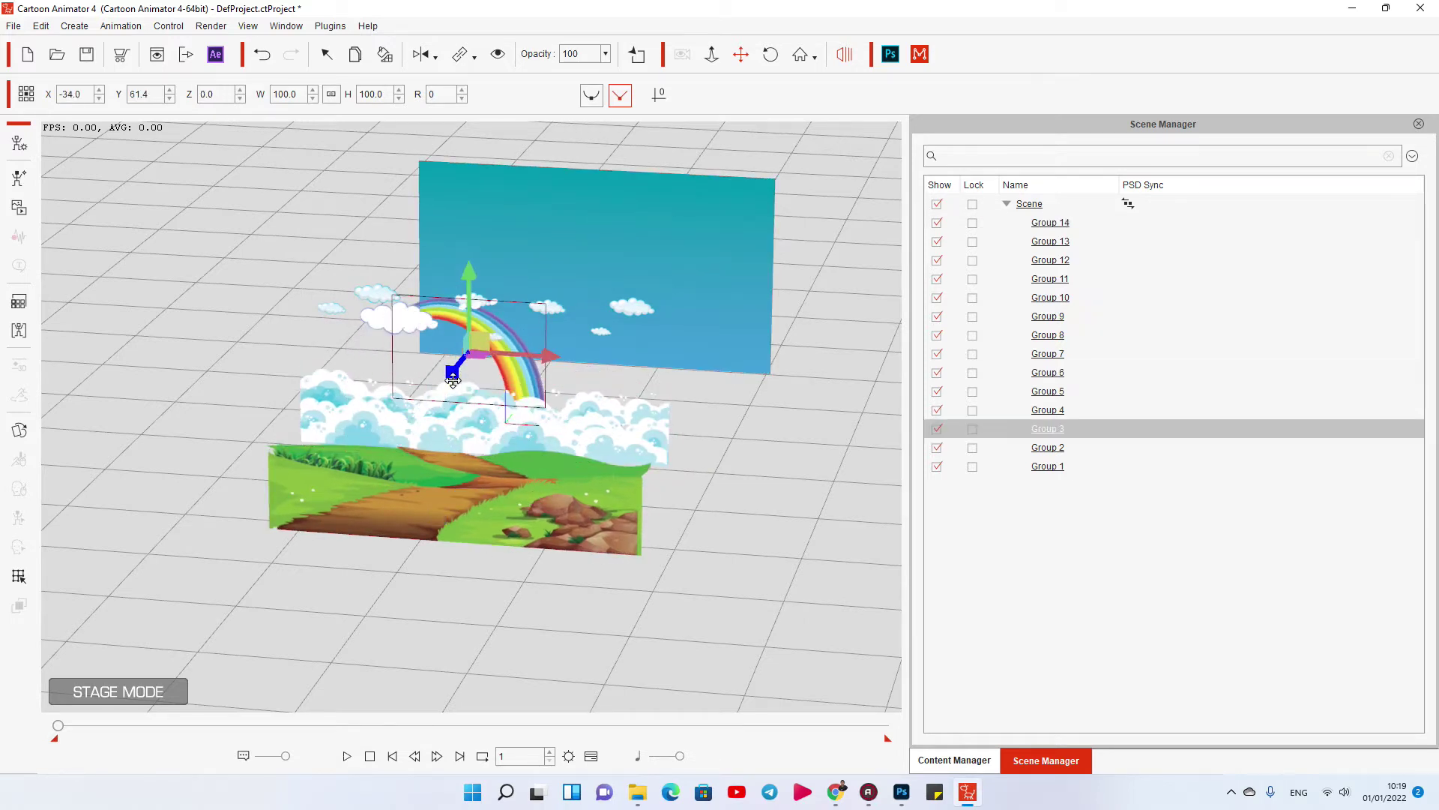
left_click_drag(373, 321, 455, 329)
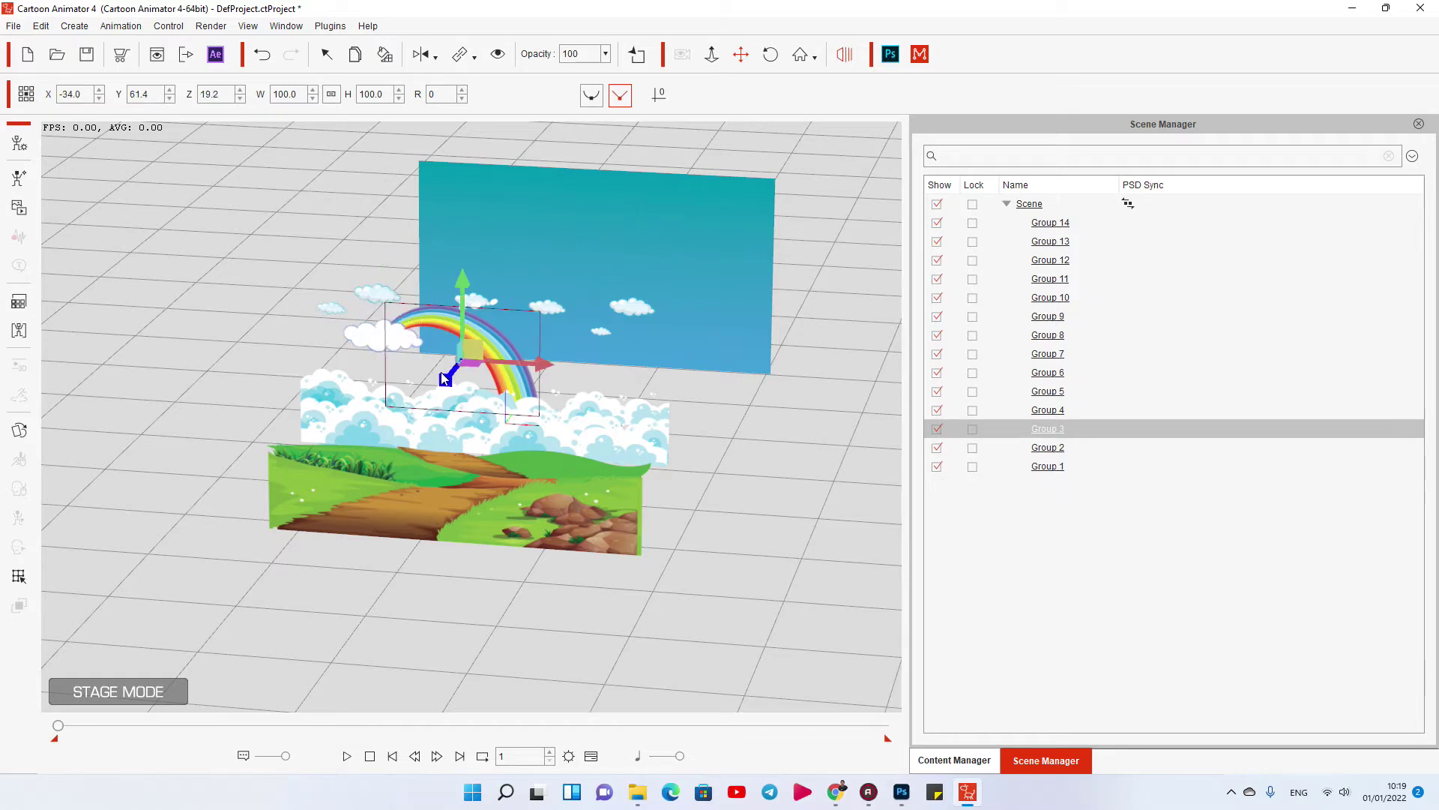
Check the small cloud, ground and sky groups, then return to the flat front view
left_click(342, 306)
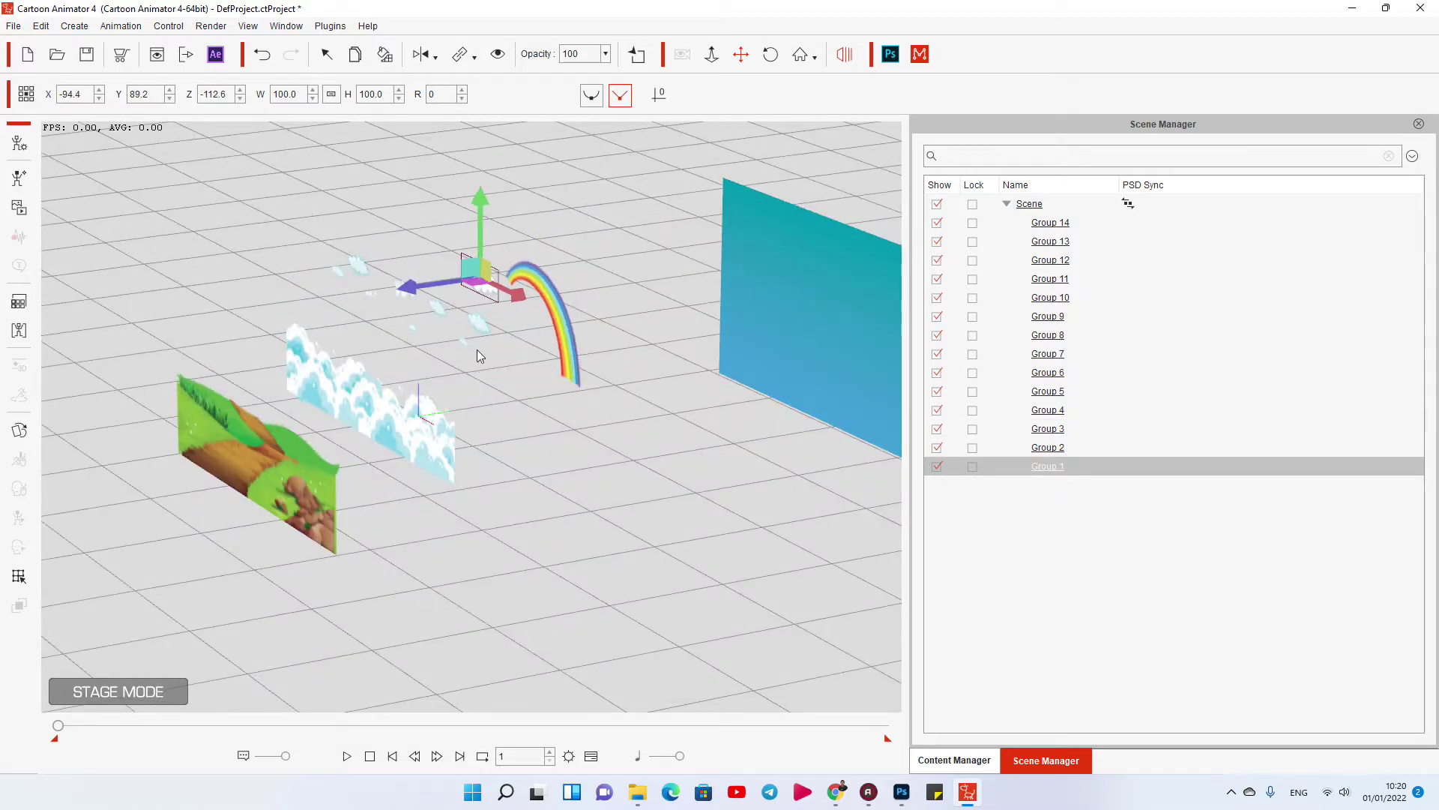
left_click(477, 323)
left_click(258, 487)
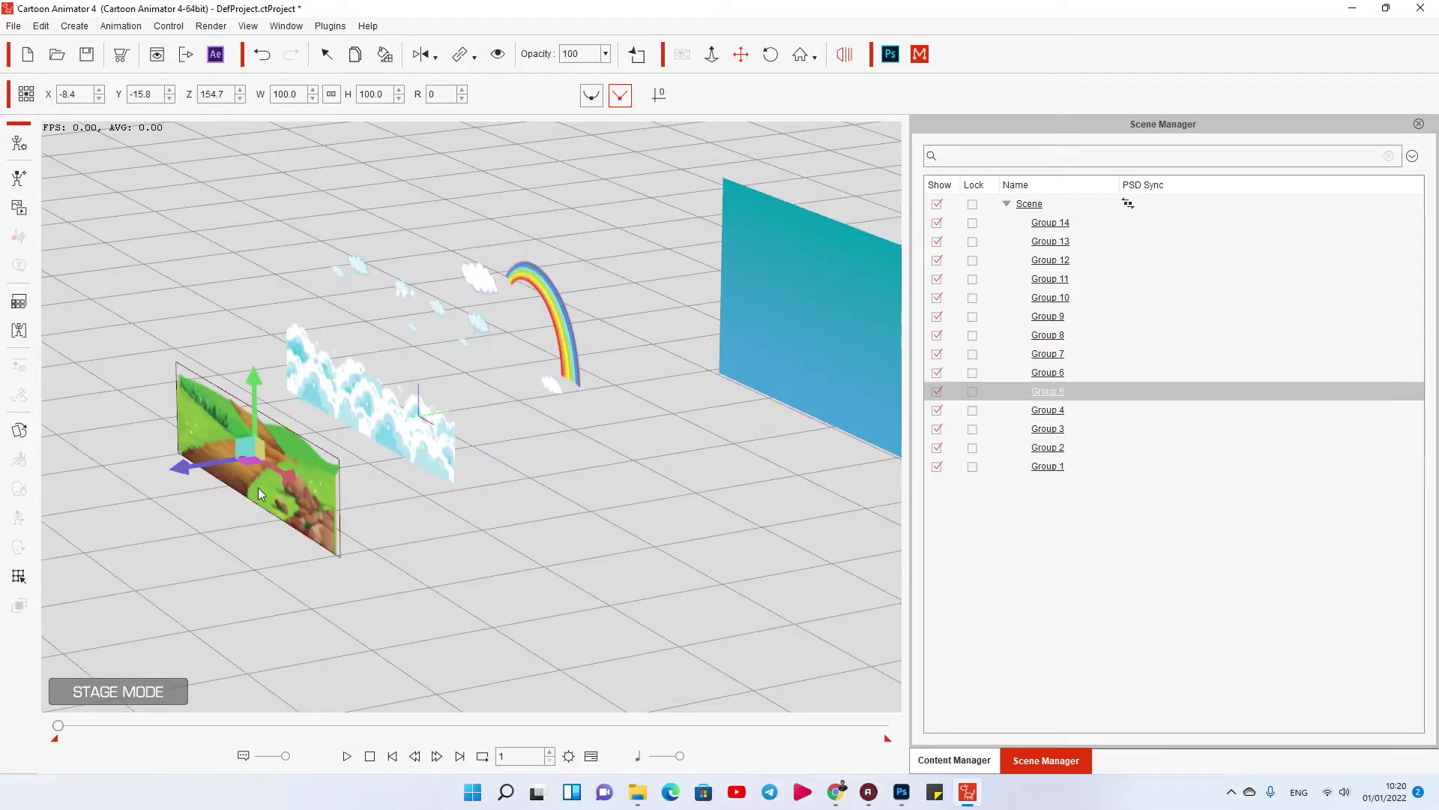
left_click(292, 426)
left_click(750, 338)
key("F3")
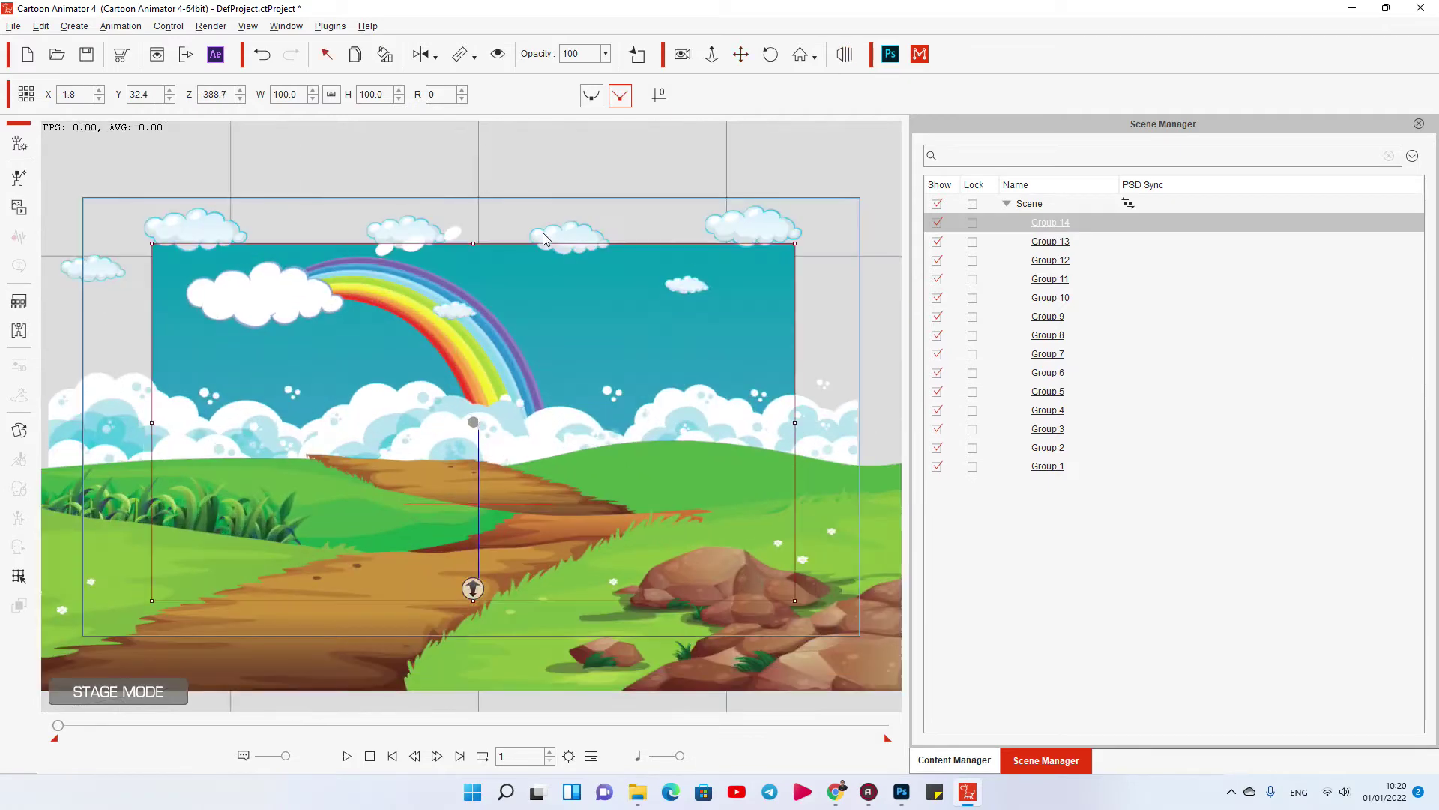
Scale the sky, clouds and ground to fill the frame, enlarge the rainbow, and push cloud Group 1 back
left_click_drag(728, 291, 800, 257)
left_click(655, 421)
left_click_drag(754, 426, 789, 426)
left_click(495, 570)
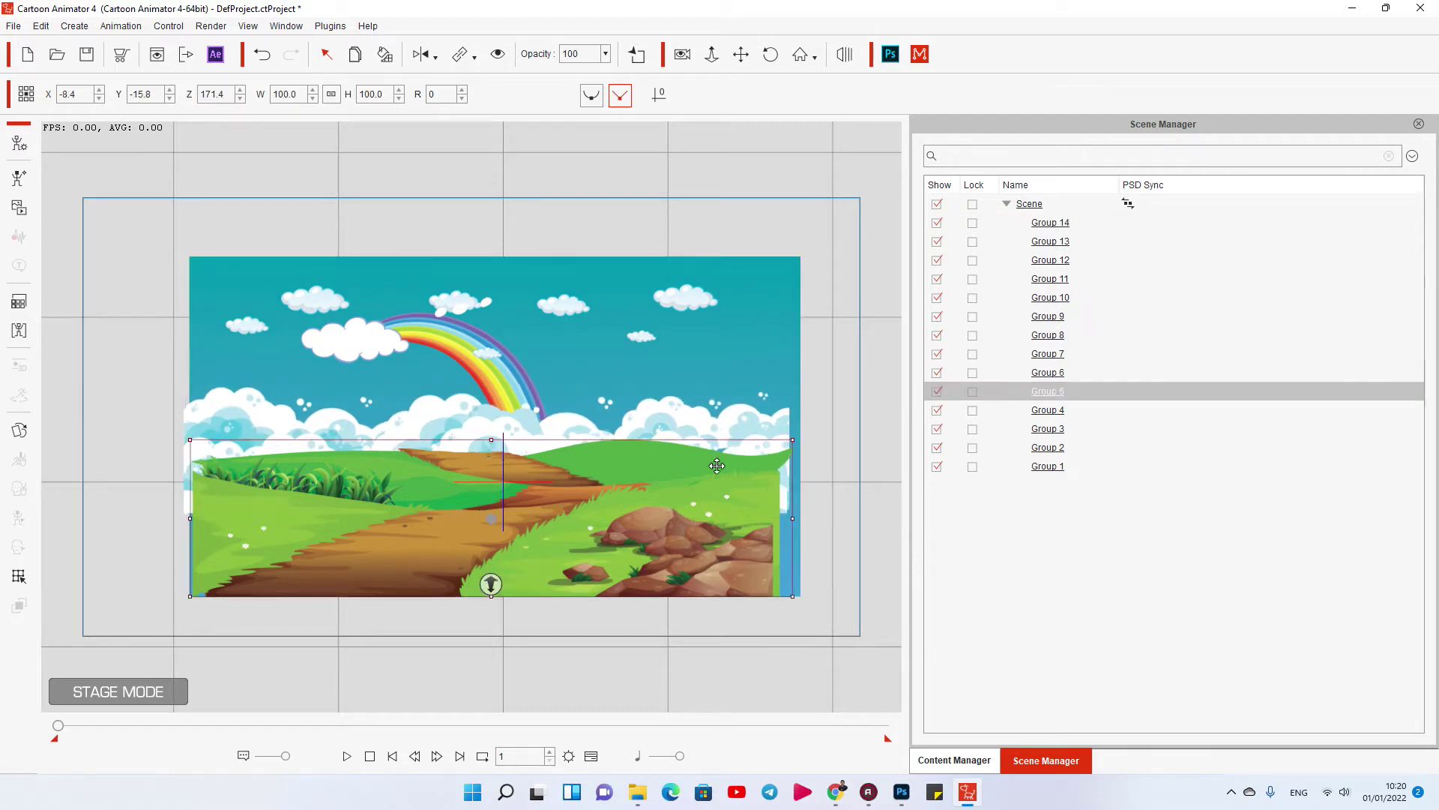
left_click_drag(780, 596, 789, 599)
left_click(354, 342)
left_click(462, 344)
left_click(344, 336)
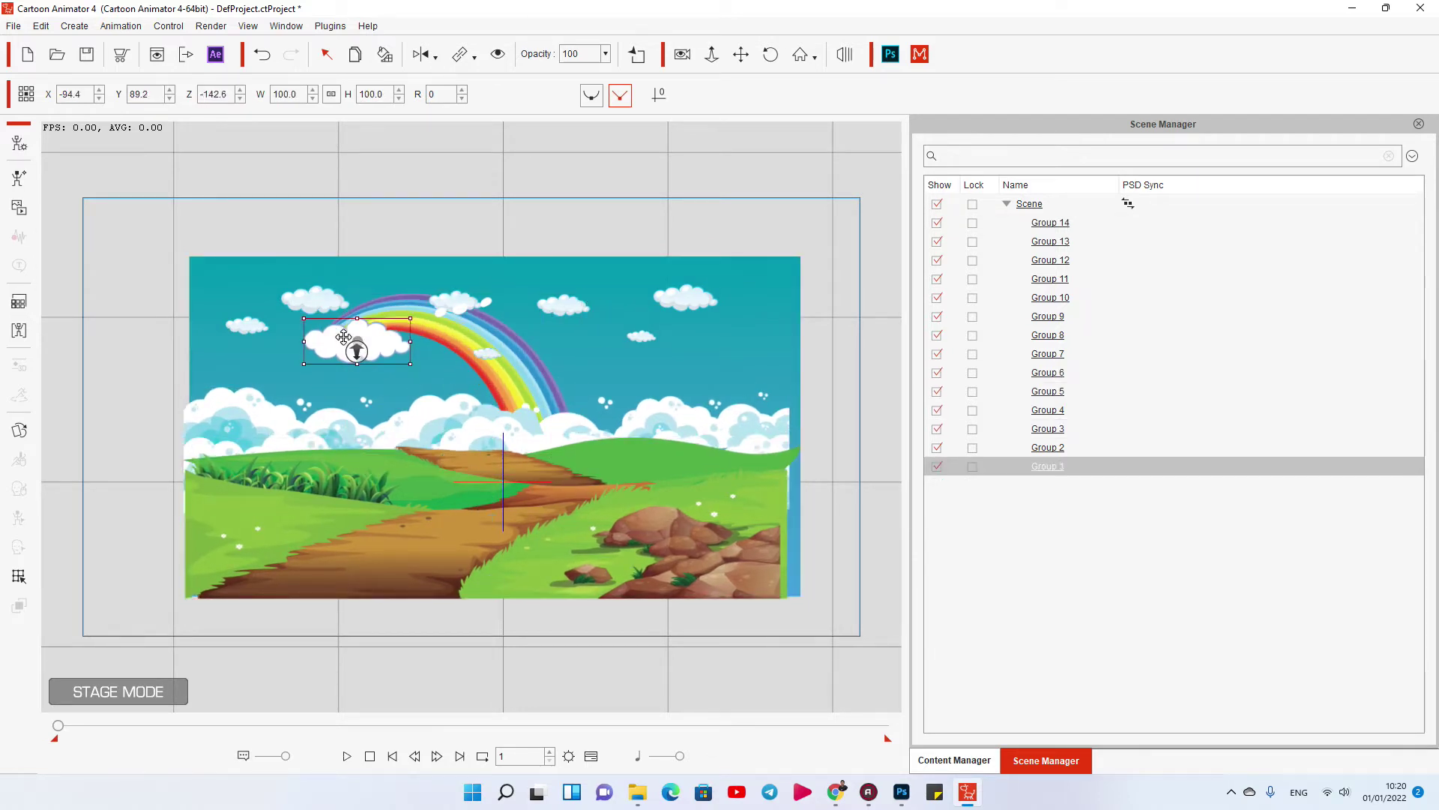
Zoom the stage in and out to check the framing, then bring up the content library
scroll(419, 552, "up", 5)
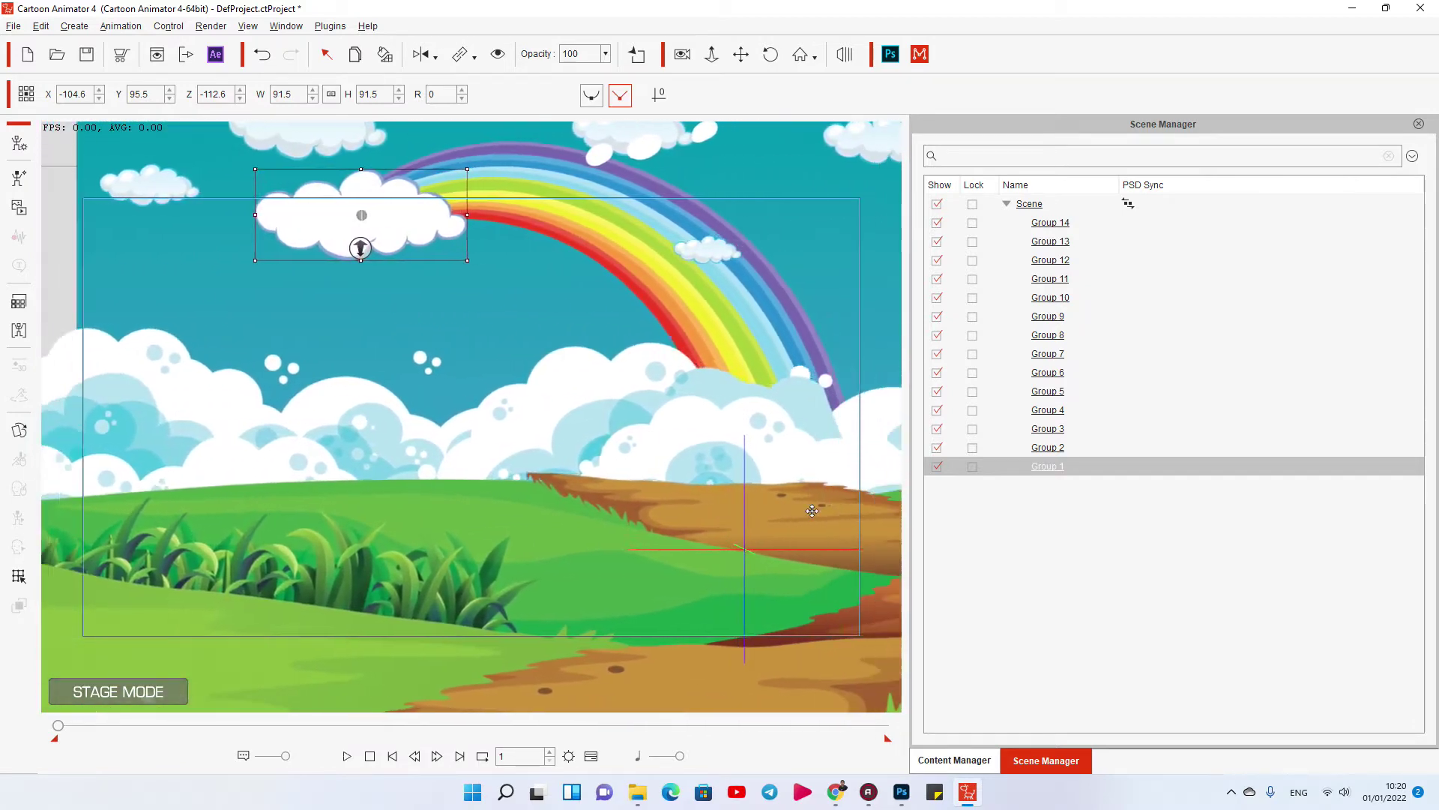
scroll(476, 364, "up", 3)
scroll(476, 363, "down", 2)
scroll(653, 495, "up", 2)
scroll(653, 496, "up", 3)
scroll(580, 497, "down", 3)
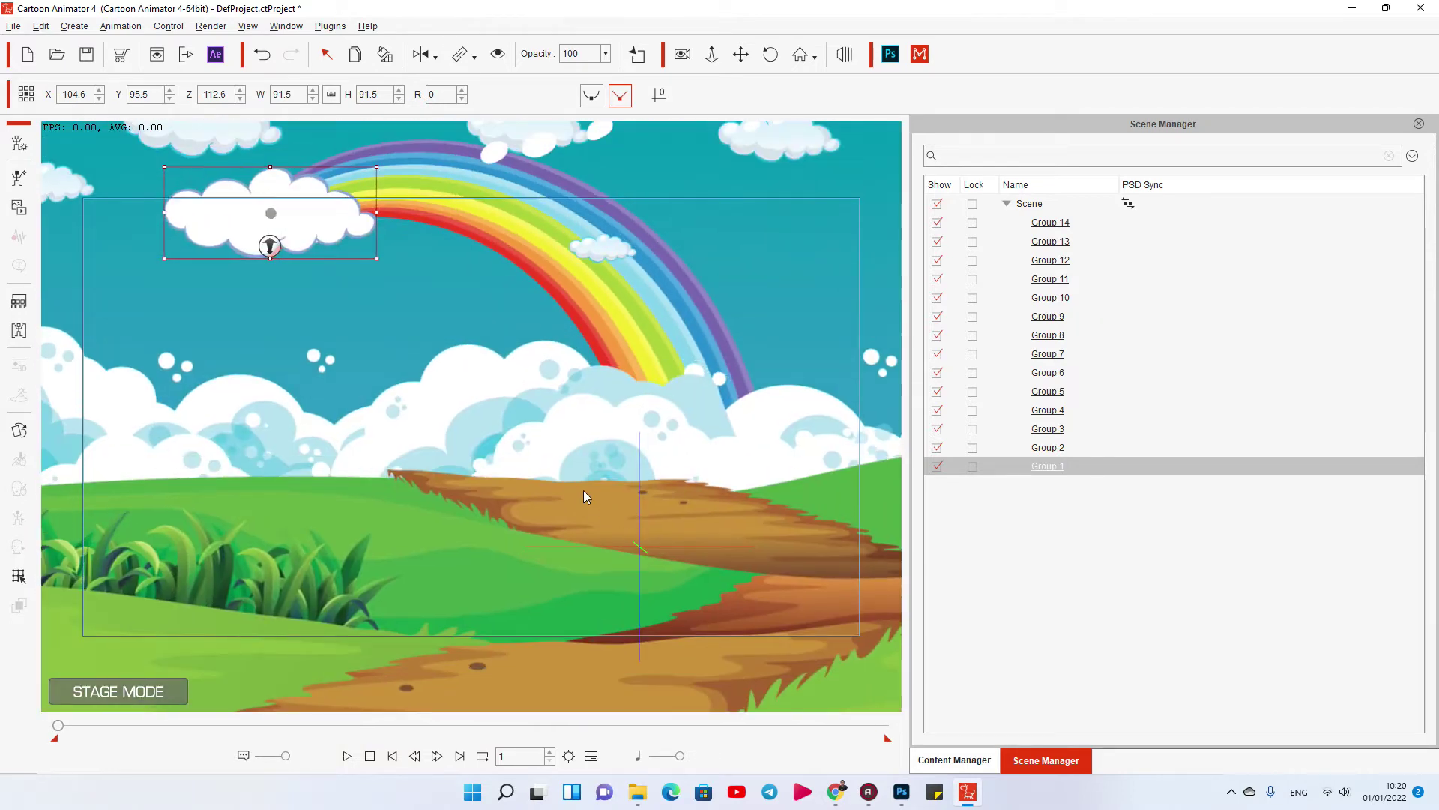
scroll(710, 537, "up", 3)
scroll(711, 537, "down", 2)
left_click(954, 760)
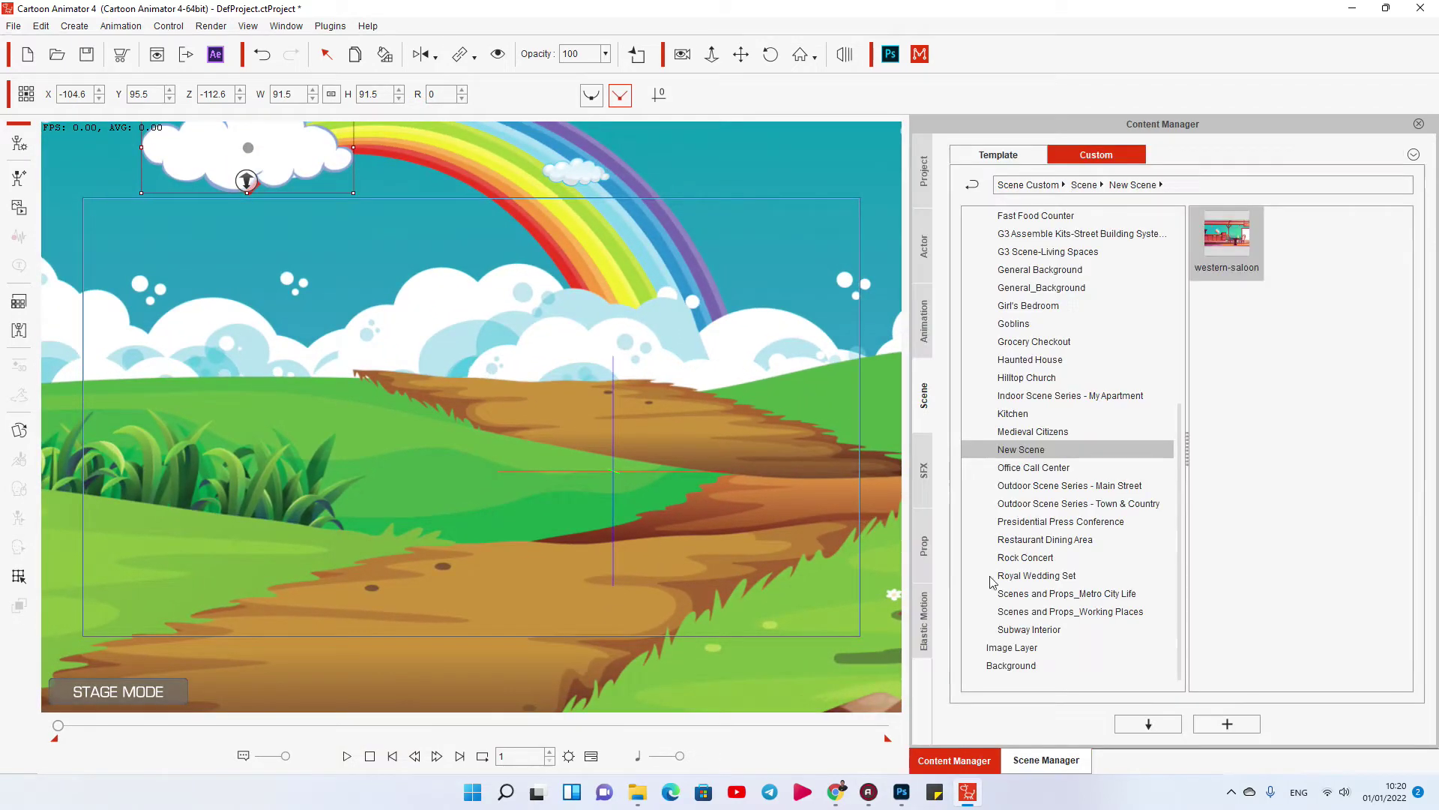
Browse the actor templates to the G3 360 Character-Vector Buddies folder
left_click(1012, 269)
left_click(998, 154)
left_click(1001, 269)
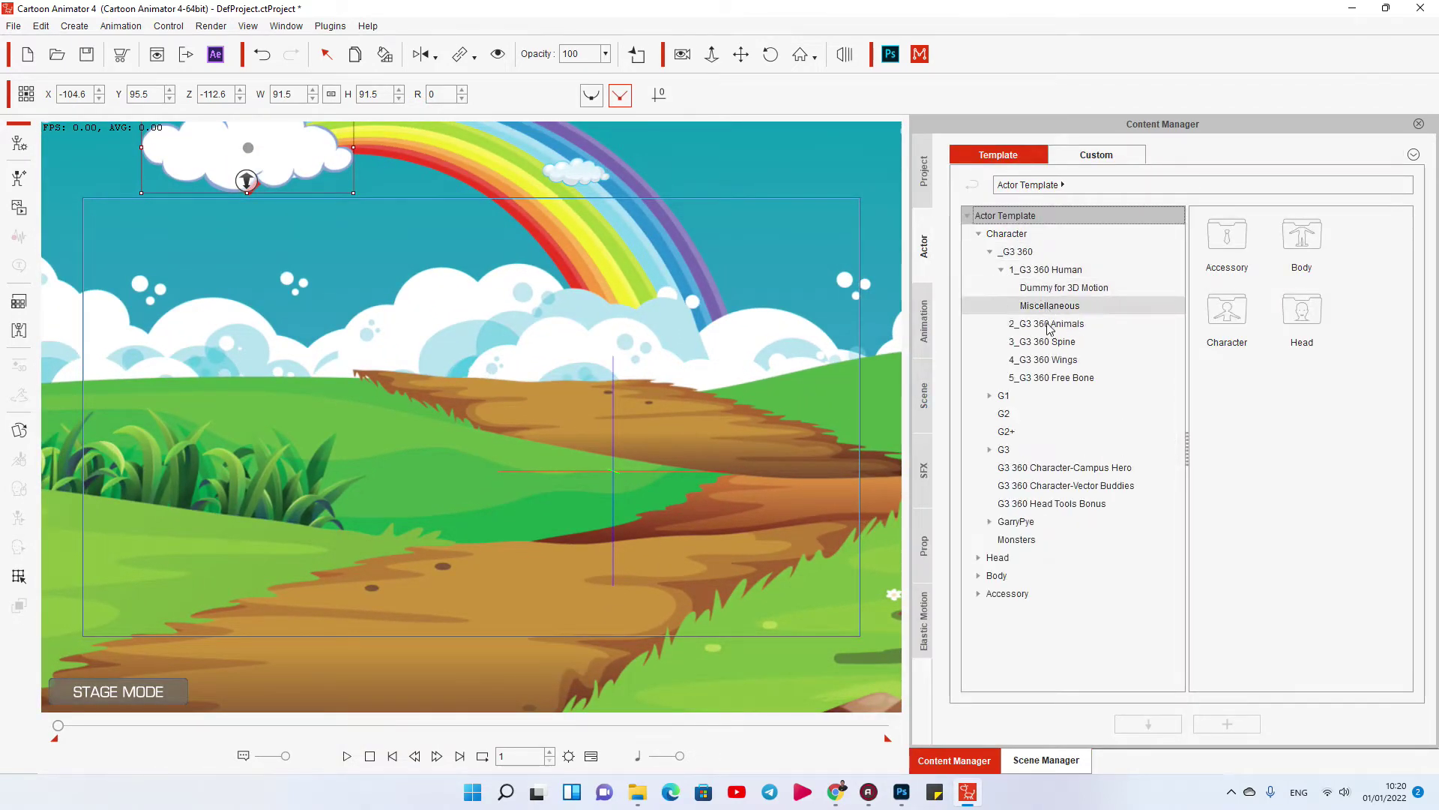
left_click(1046, 323)
left_click(1069, 341)
left_click(1059, 378)
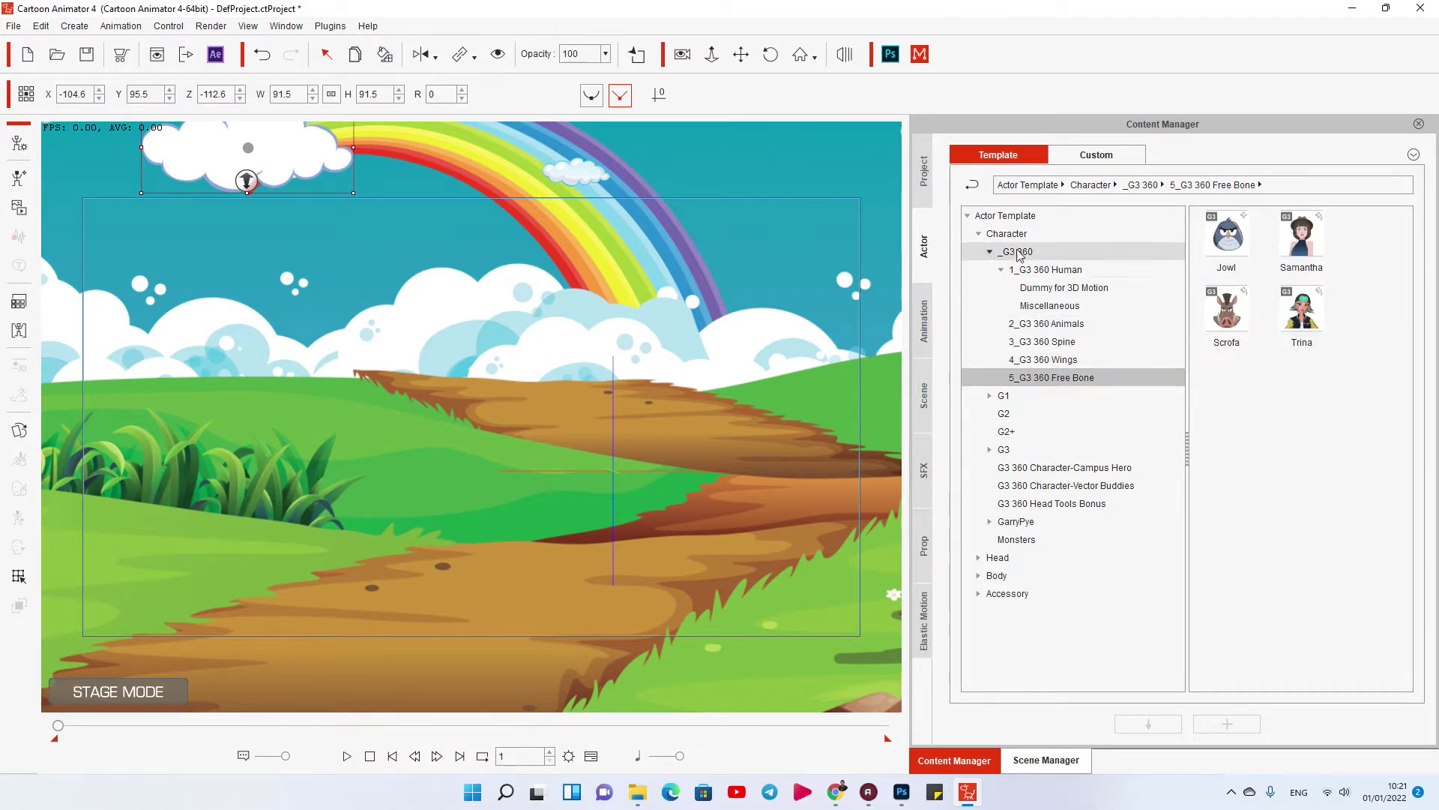
left_click(1004, 449)
left_click(1064, 575)
scroll(1310, 450, "down", 1)
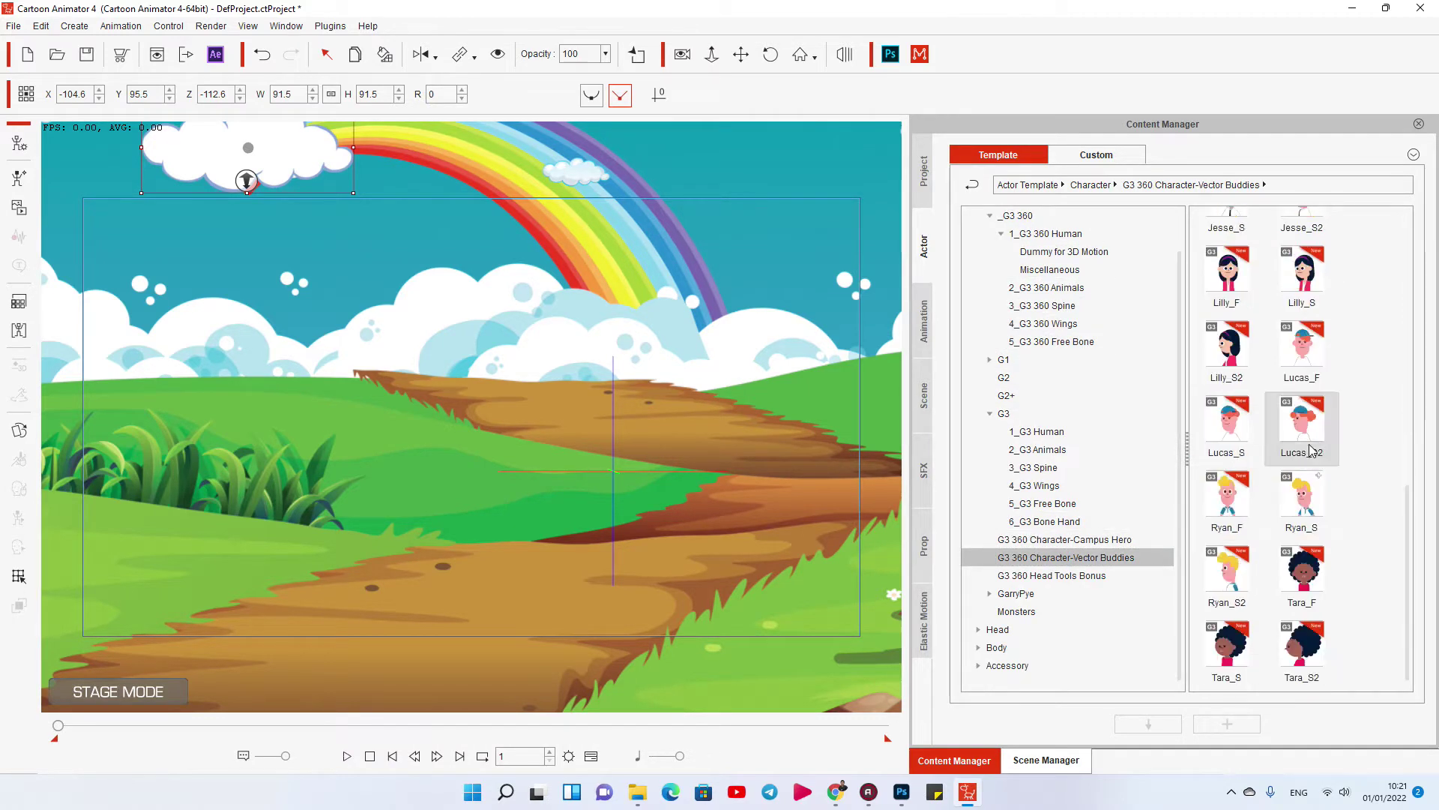
Place Ryan_S on the dirt path beneath the rainbow and zoom the stage in on him
left_click_drag(1305, 507, 336, 256)
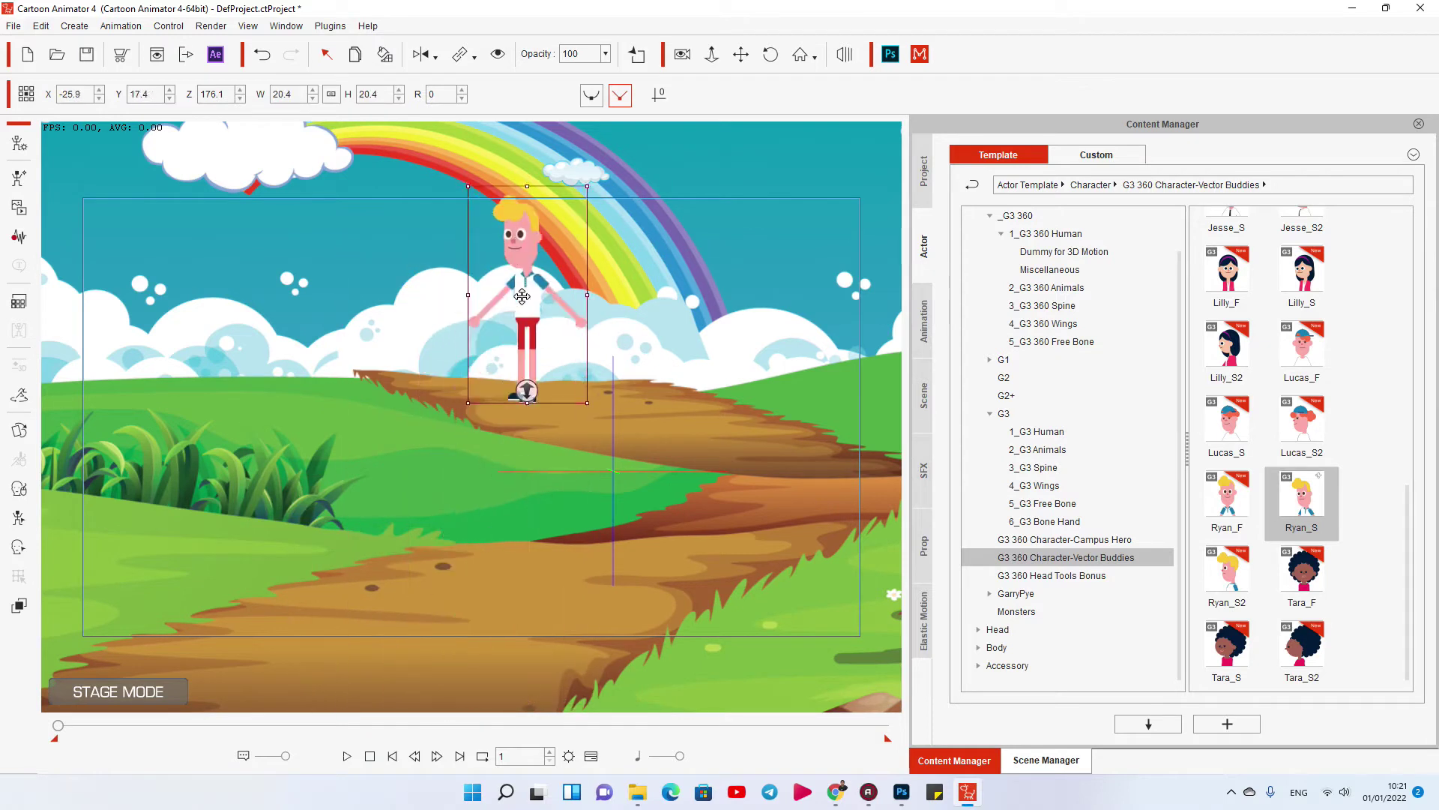
left_click_drag(544, 289, 538, 273)
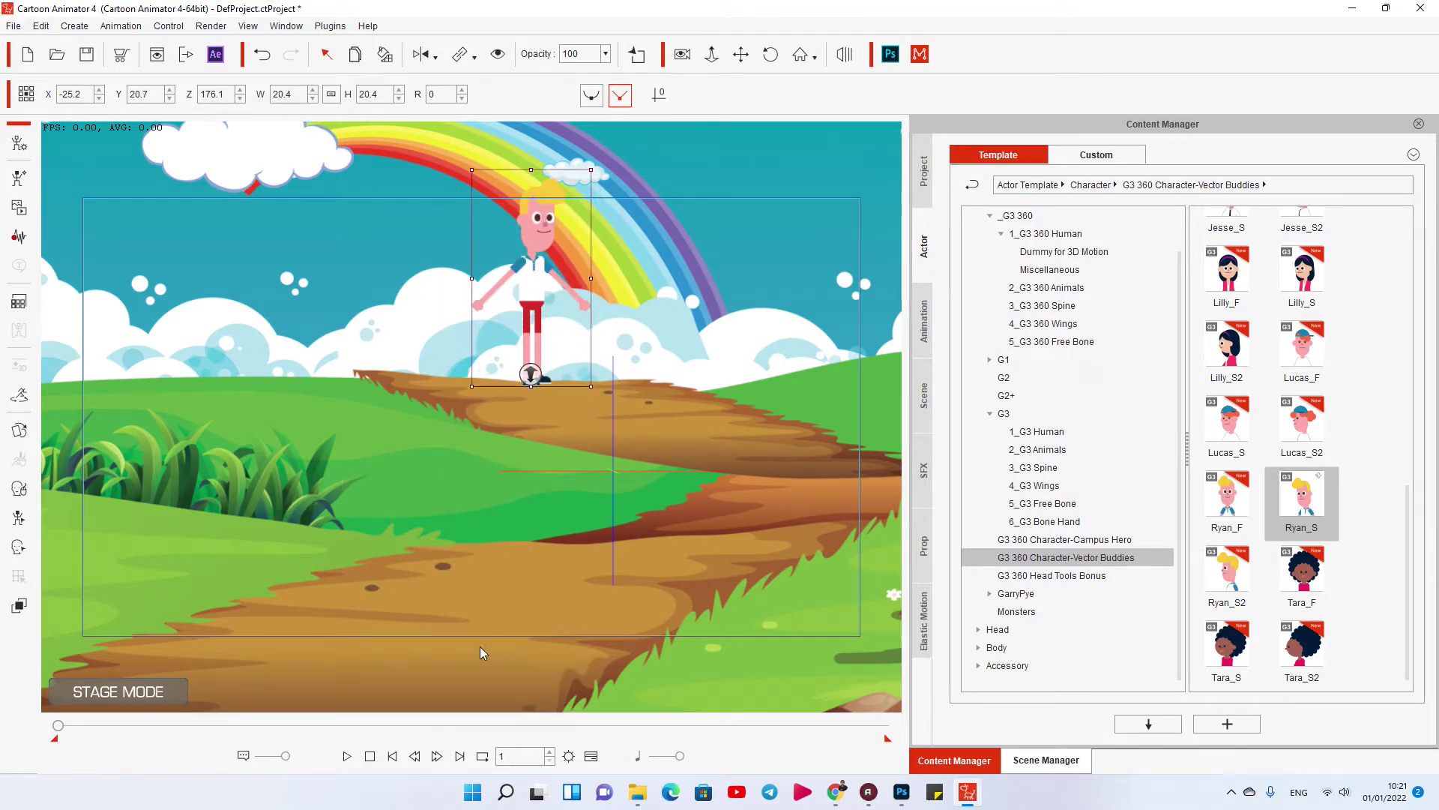
scroll(531, 385, "up", 5)
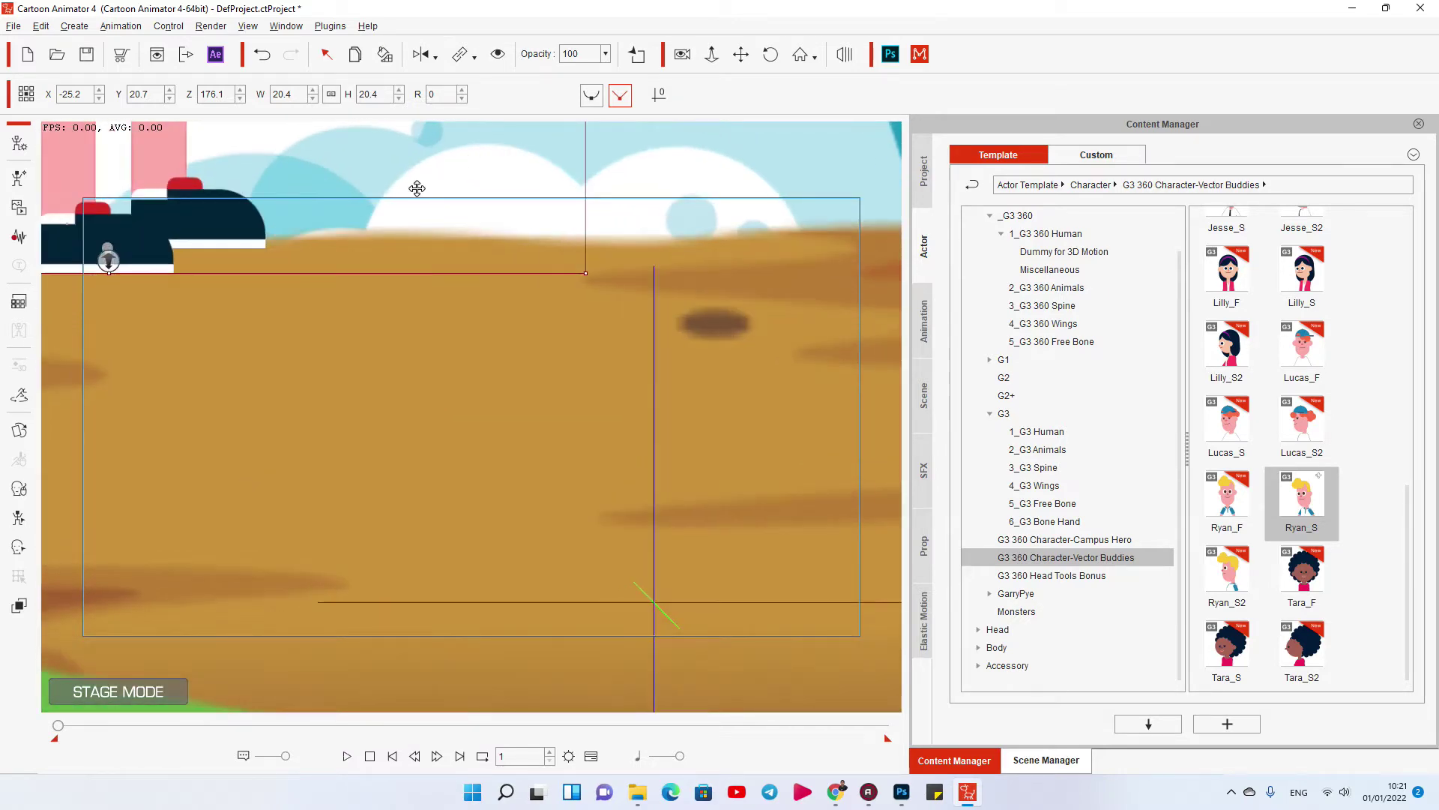
scroll(476, 347, "up", 2)
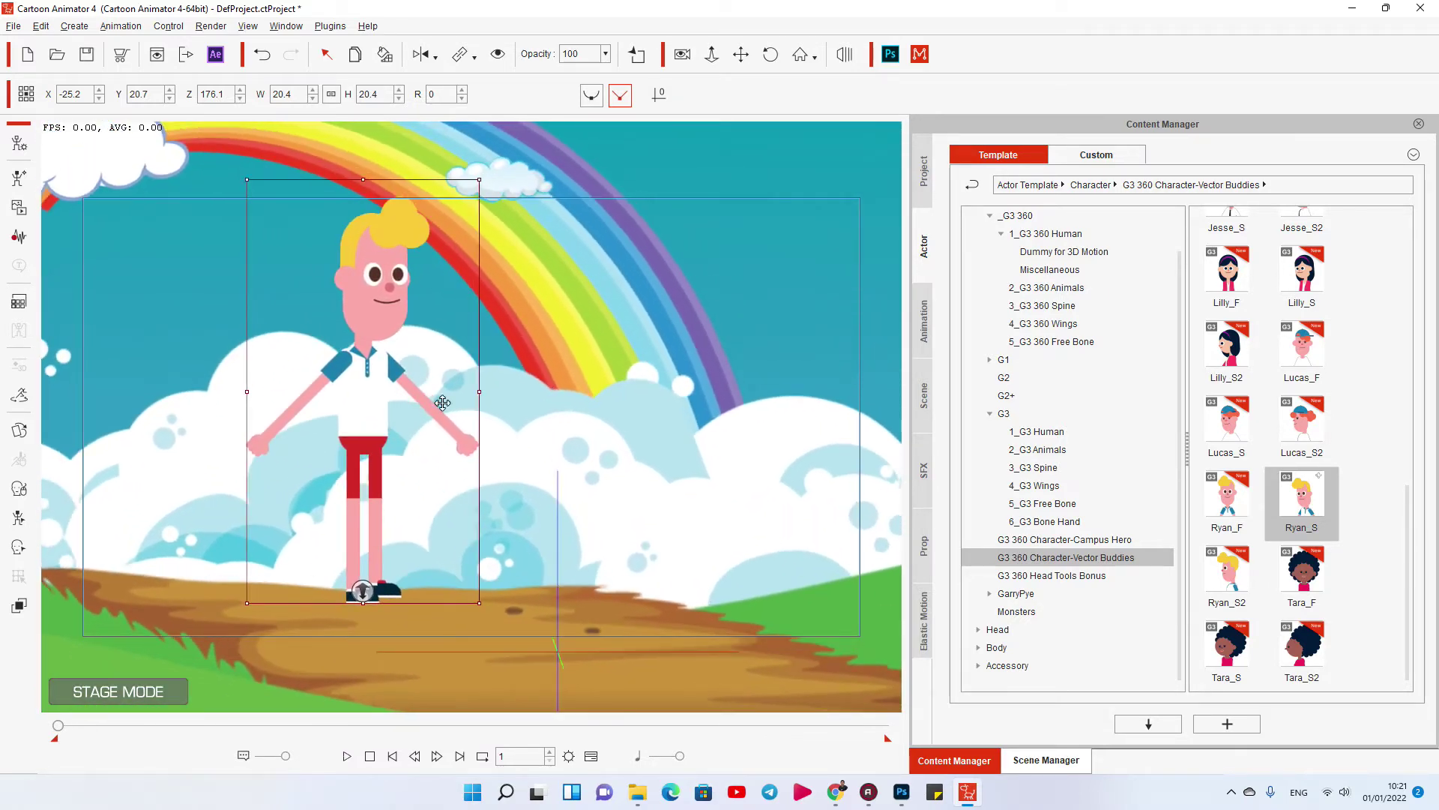
left_click(924, 322)
Drop the Walk(1S) motion from 1_G3 Human > _Turners_Male > Side onto Ryan
left_click(978, 233)
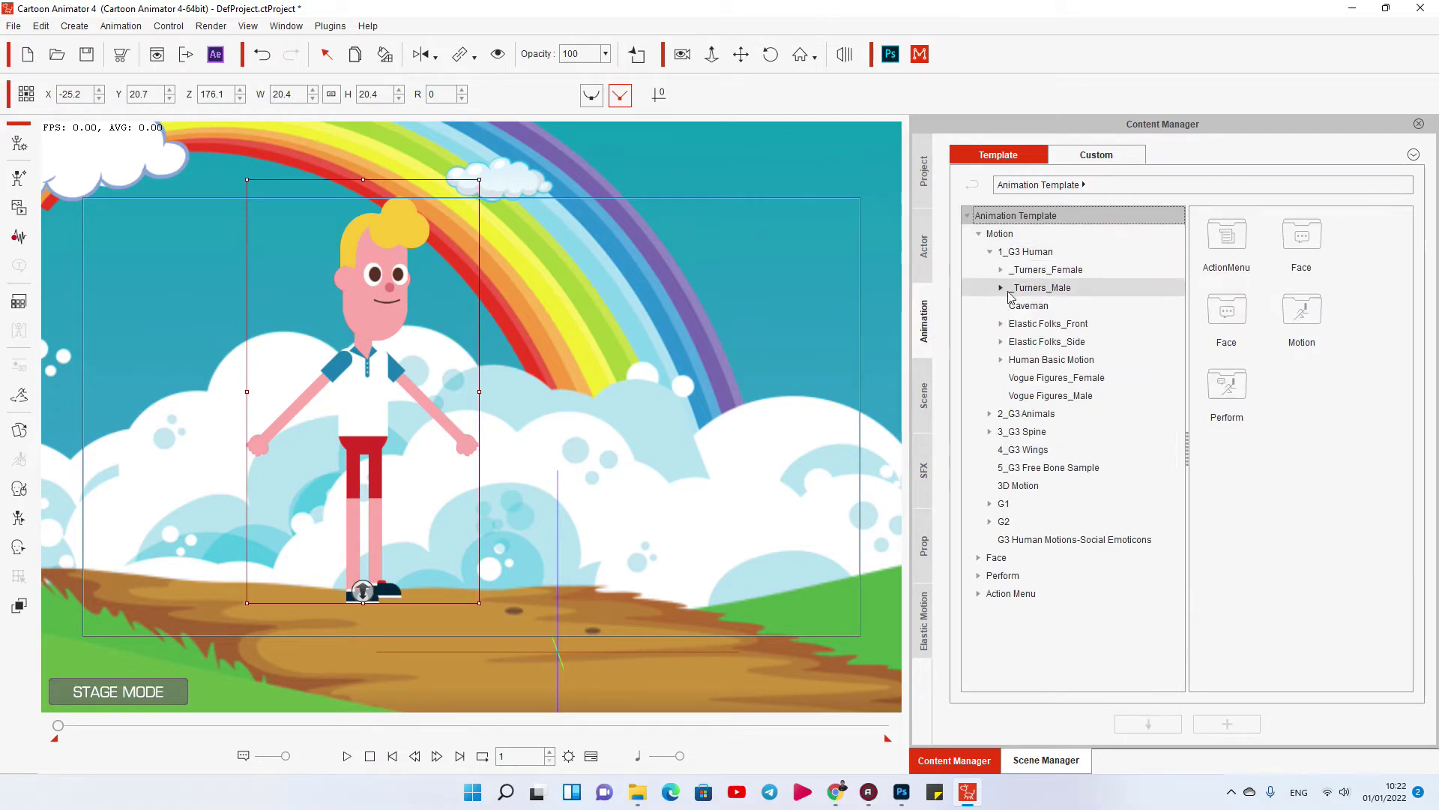
left_click(1001, 287)
left_click(1029, 323)
scroll(1274, 487, "down", 5)
left_click_drag(1302, 574, 408, 448)
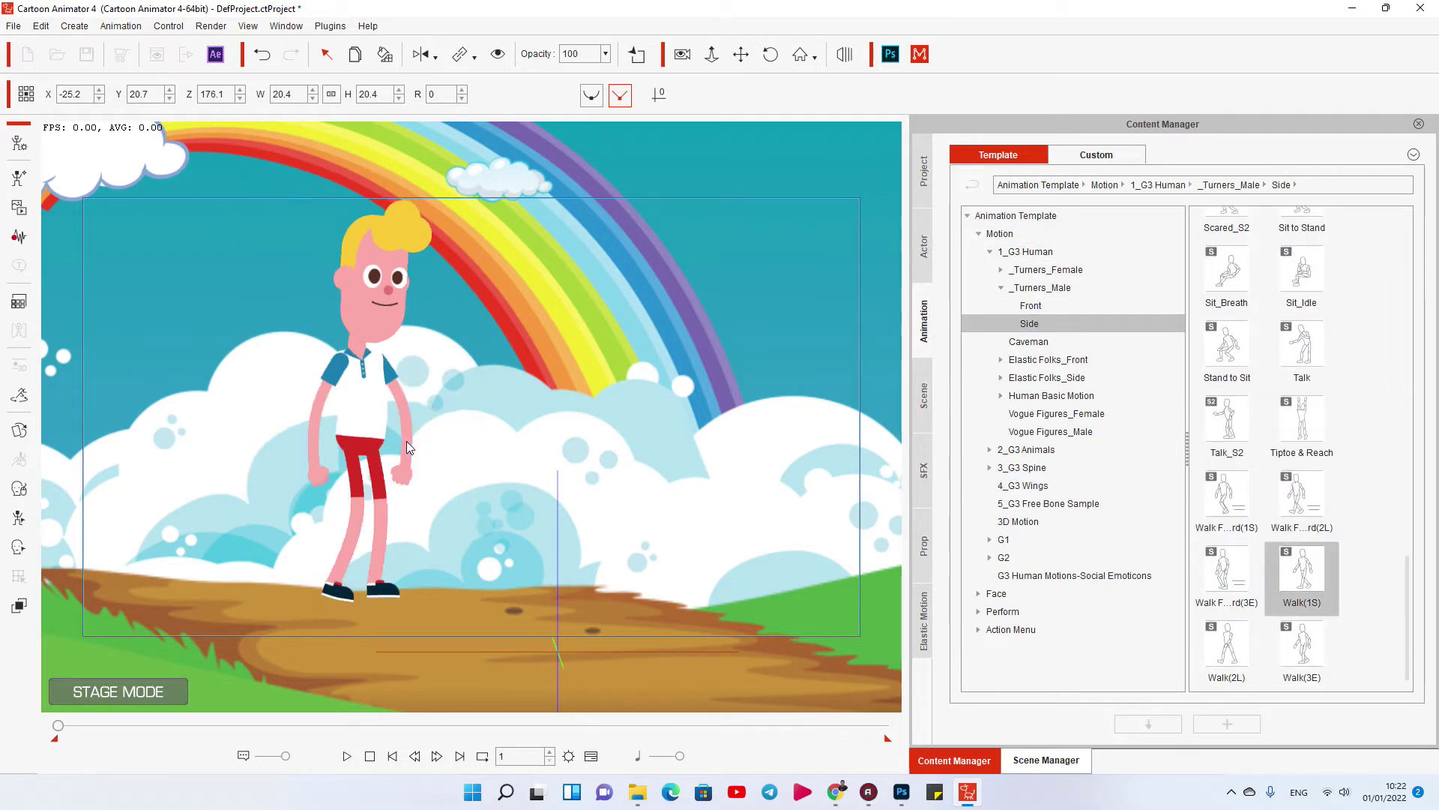
Show the playback bar and Ryan_S's Transform and Motion tracks, selecting the Transform track
left_click(591, 756)
left_click(168, 25)
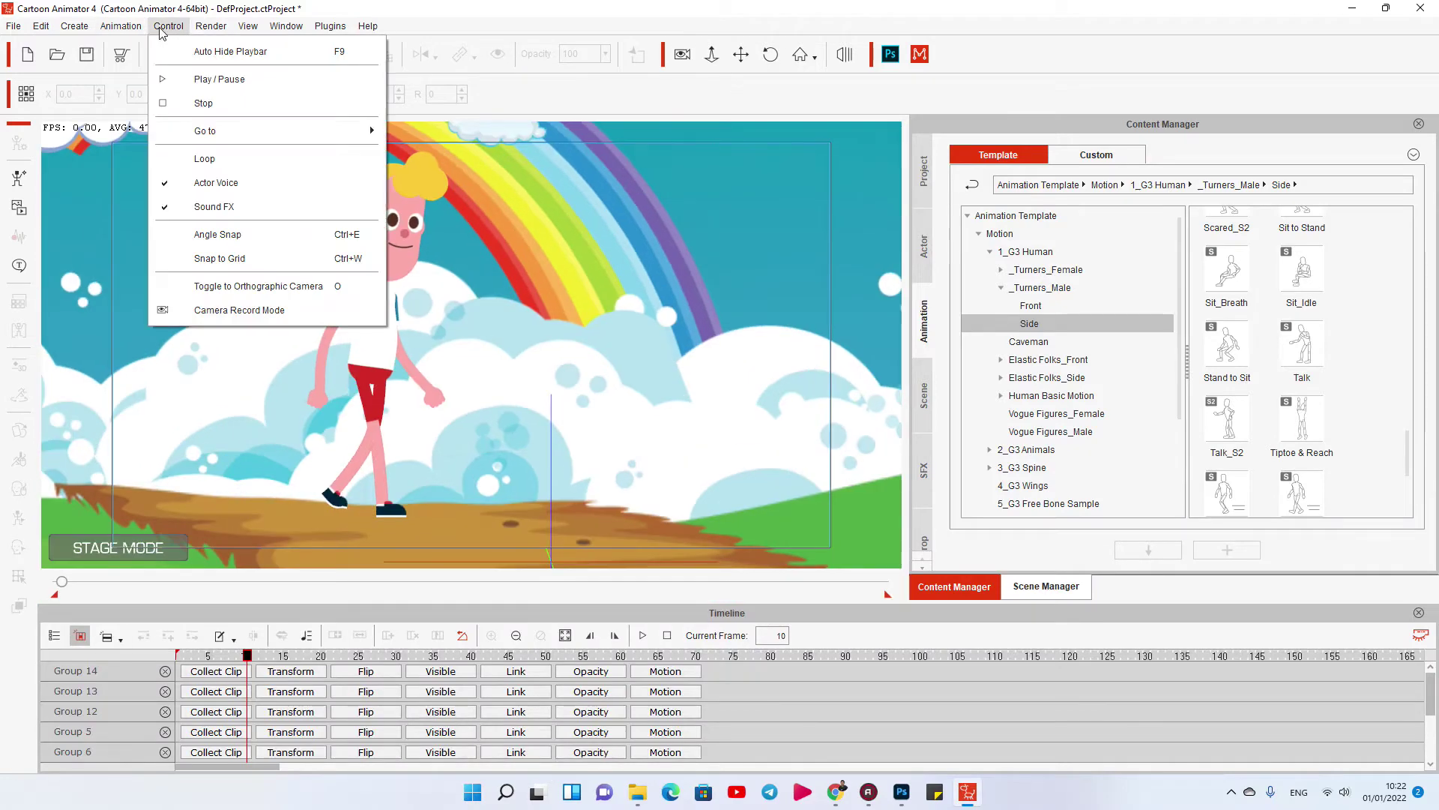
left_click(225, 51)
left_click(379, 344)
left_click(290, 671)
left_click(665, 670)
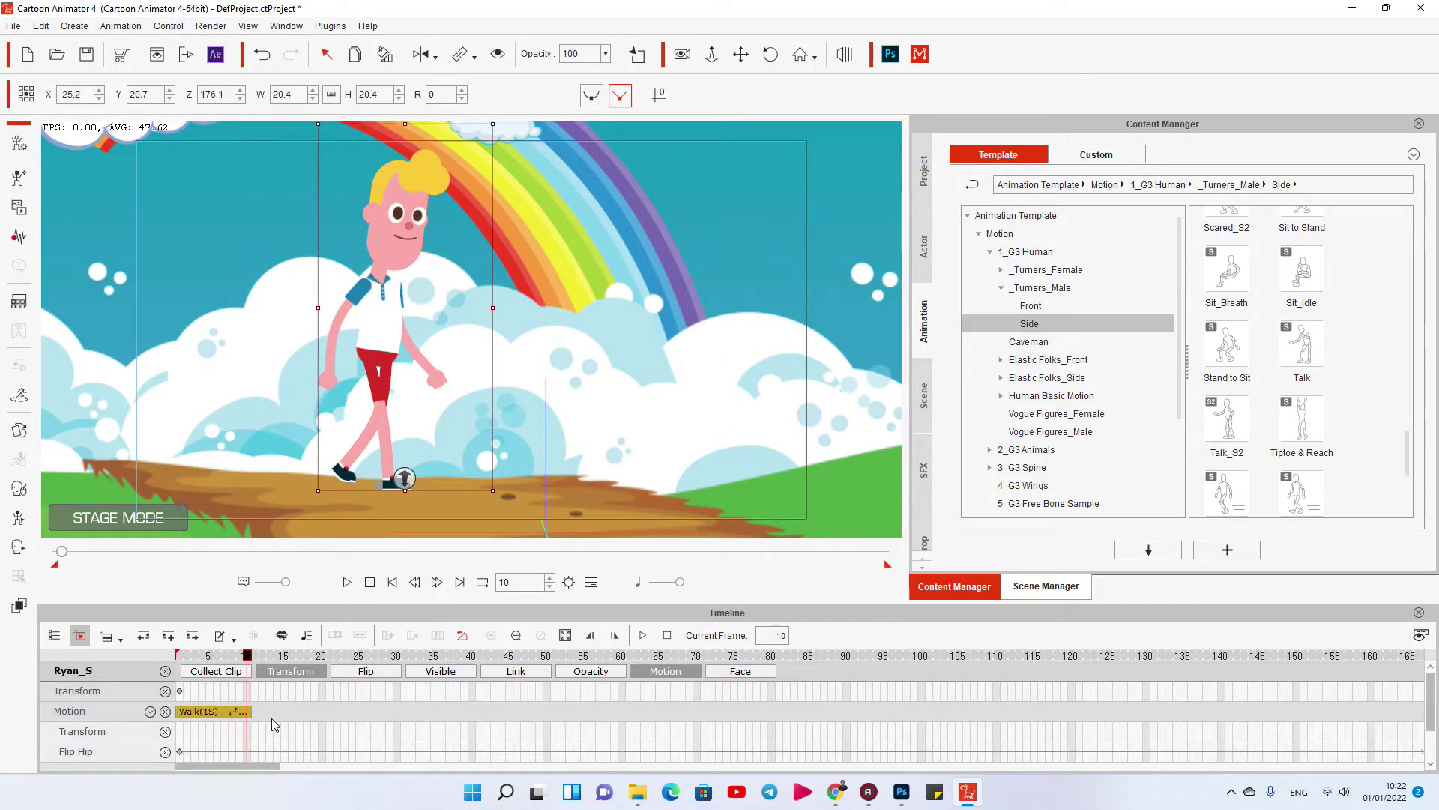
left_click(249, 691)
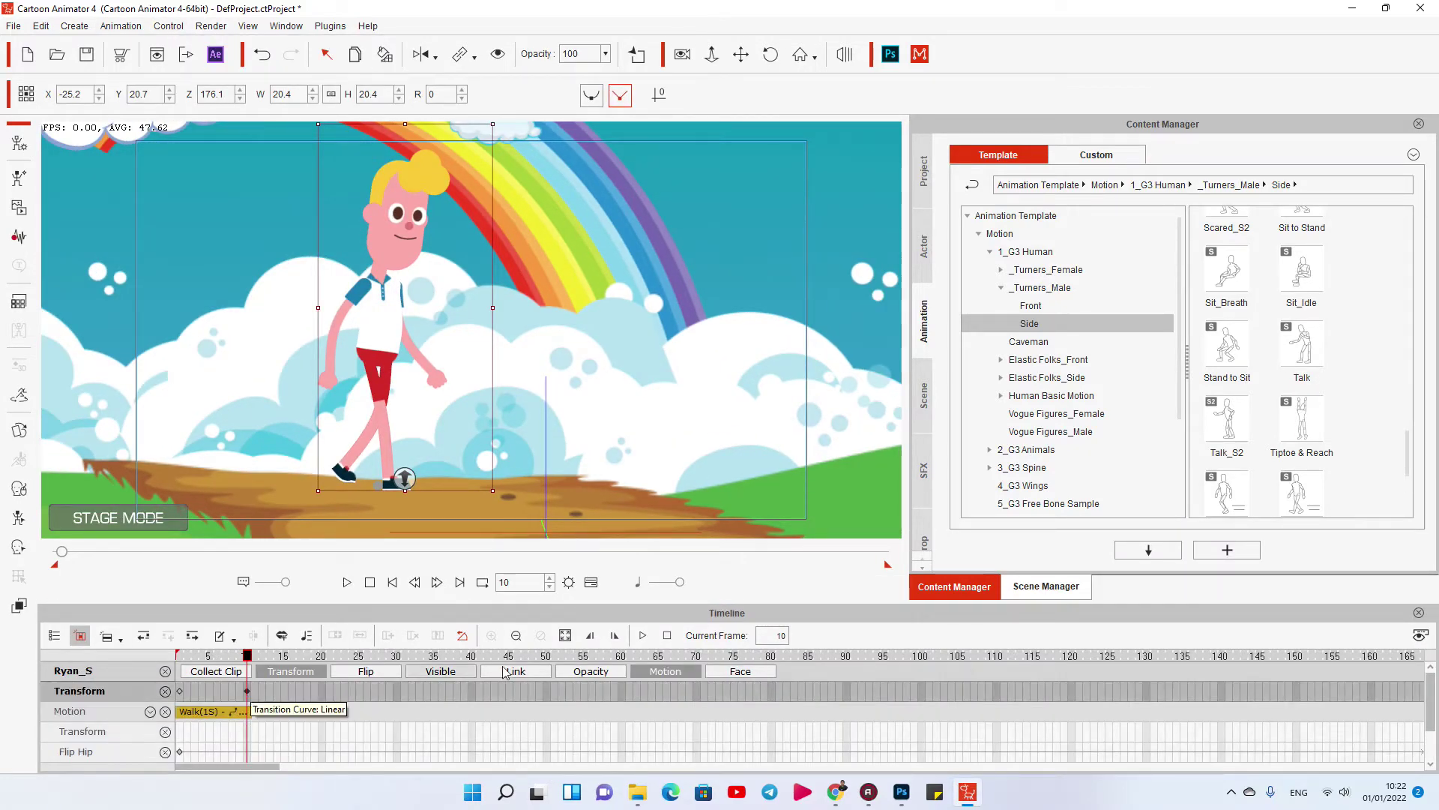
Append a Walk(2L) clip and move Ryan further right along the path at frame 138
scroll(1302, 493, "down", 2)
left_click_drag(1227, 479, 390, 360)
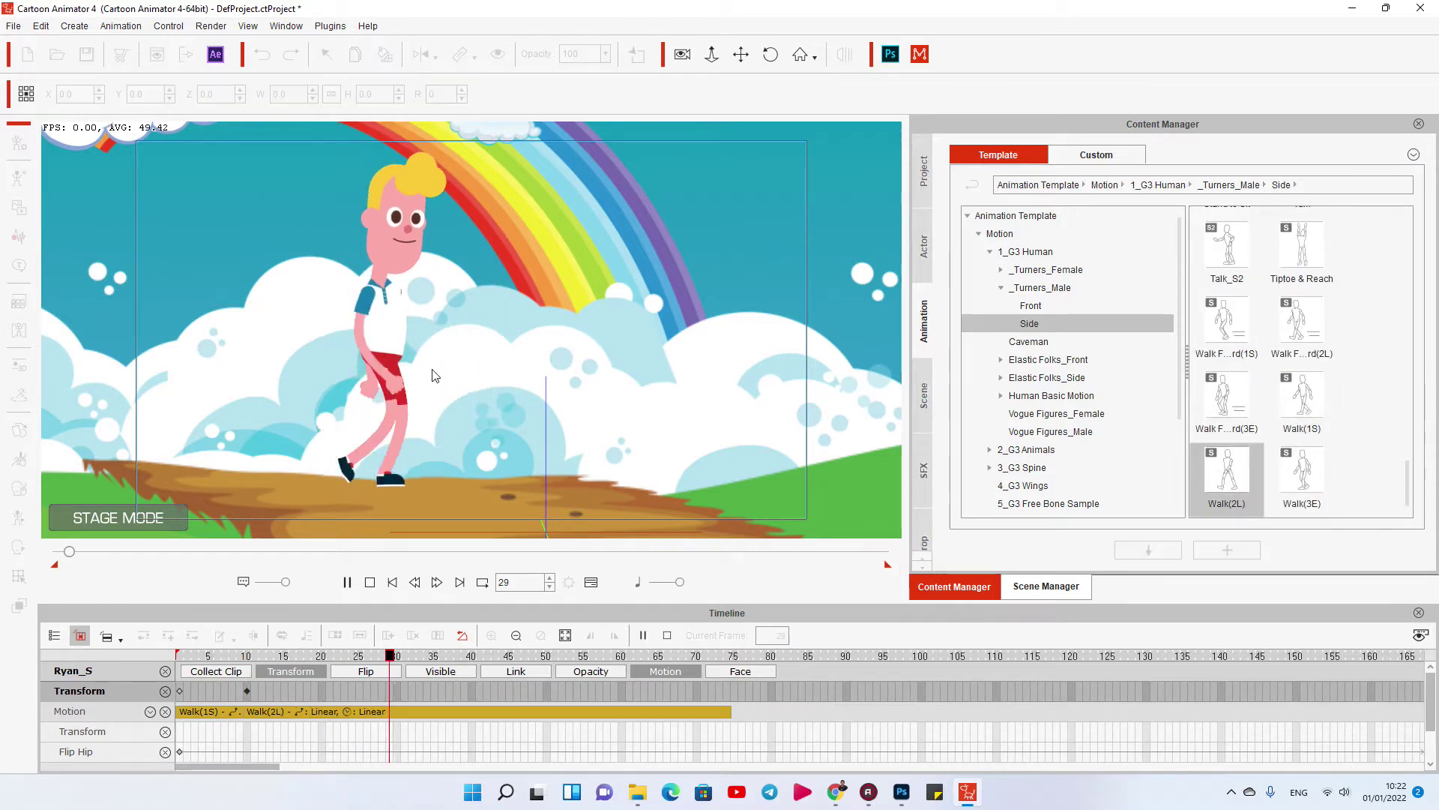
left_click_drag(1003, 480, 866, 705)
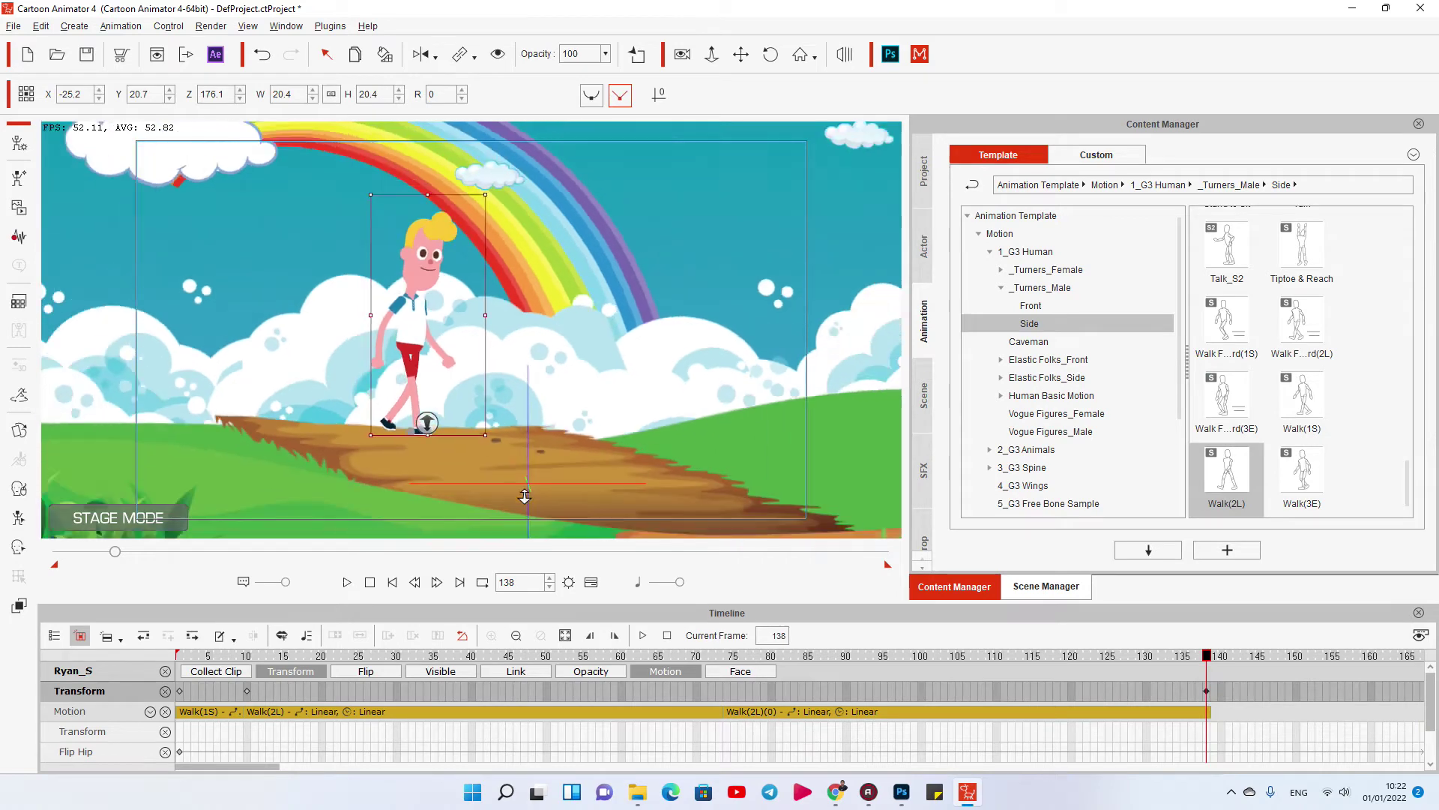
left_click_drag(386, 323, 606, 322)
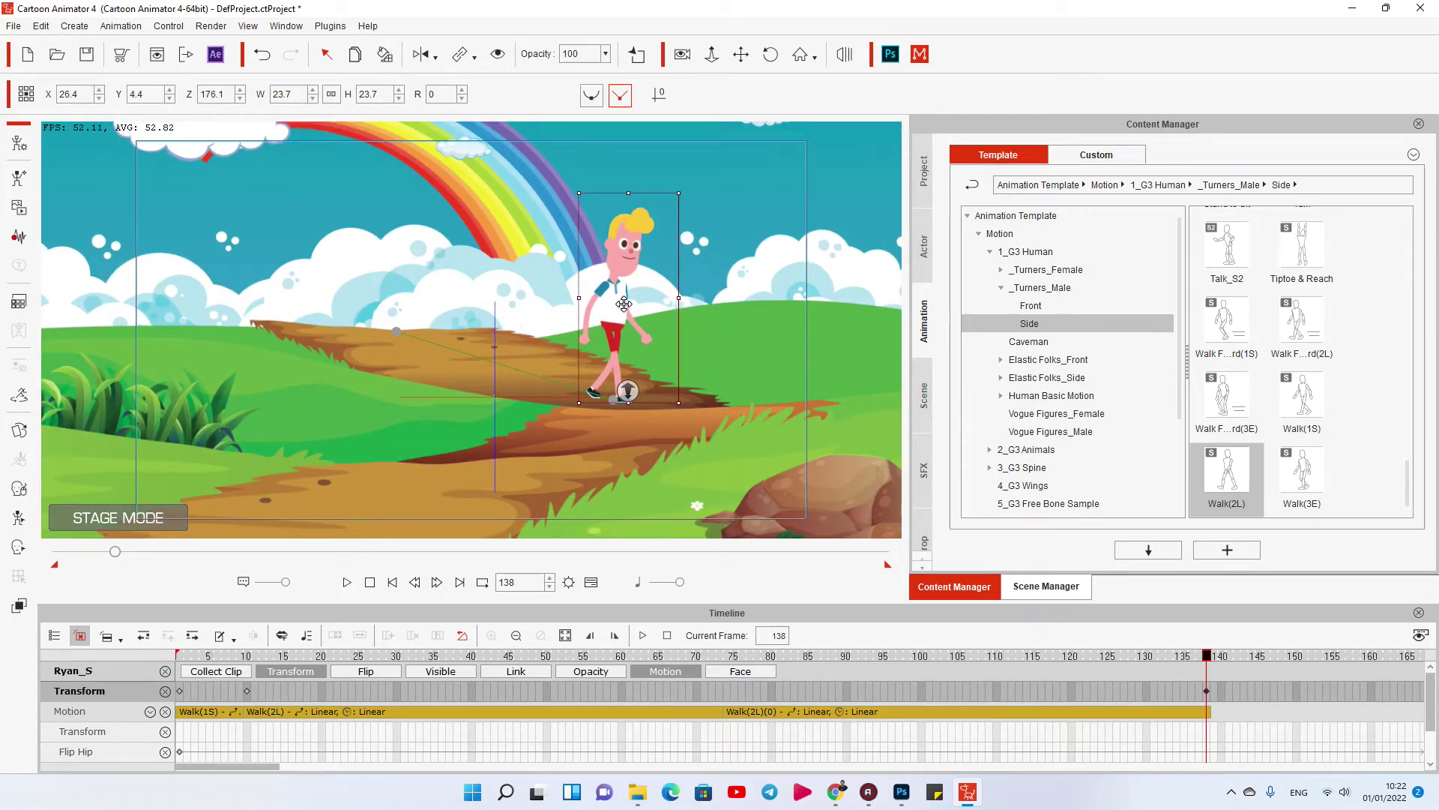
left_click_drag(611, 304, 661, 306)
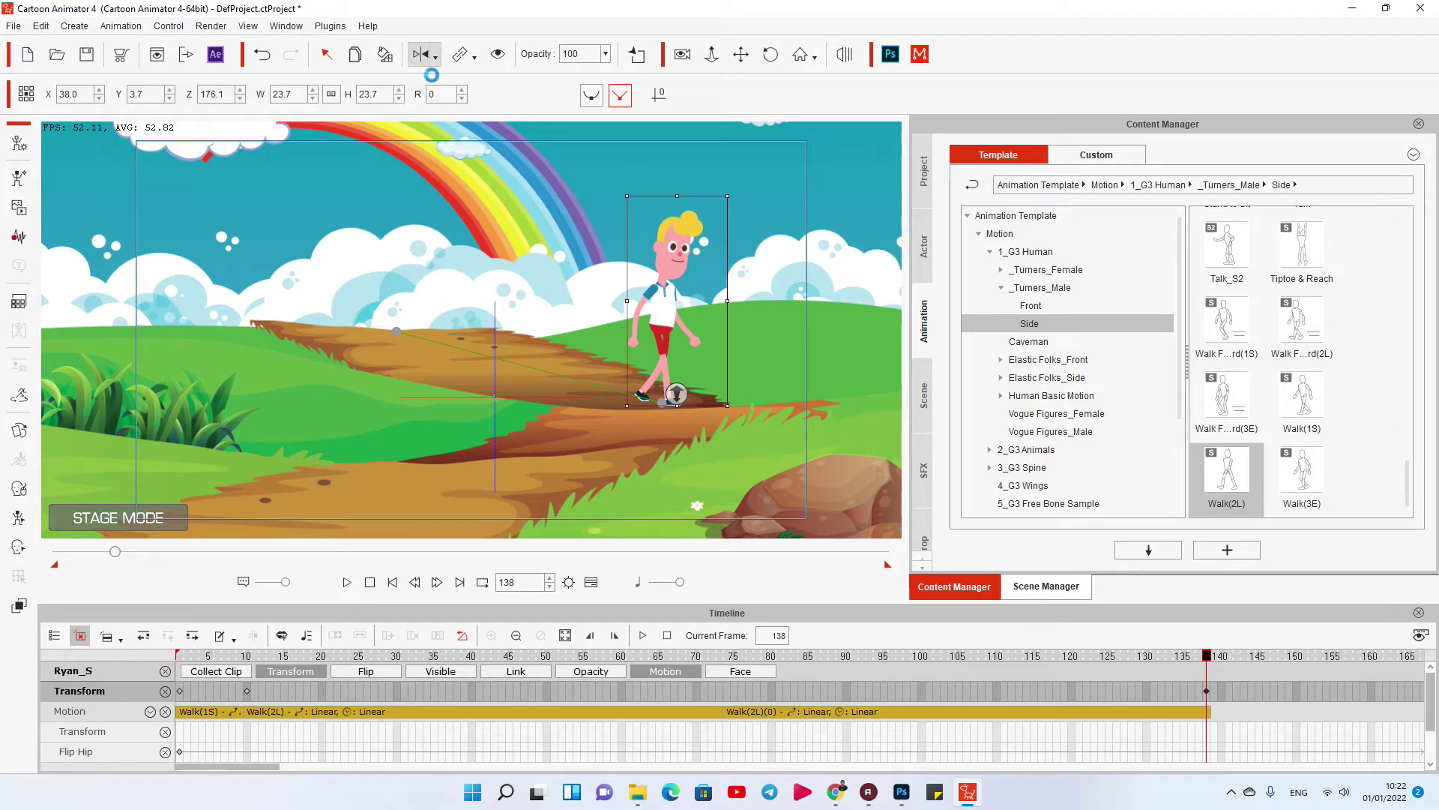
Chain additional Walk(2L) clips onto Ryan, including one at frame 202
double_click(1227, 486)
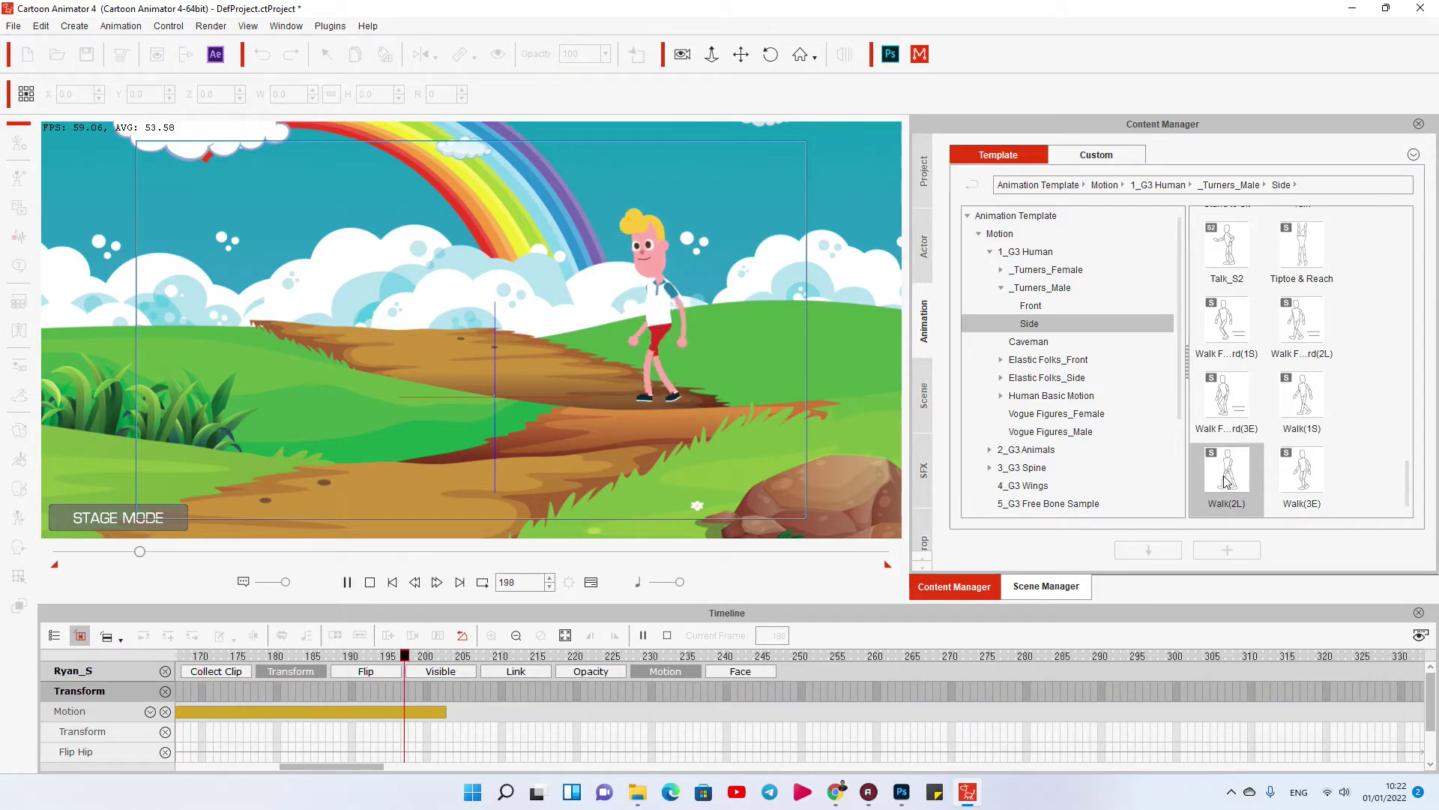
left_click_drag(1105, 448, 660, 308)
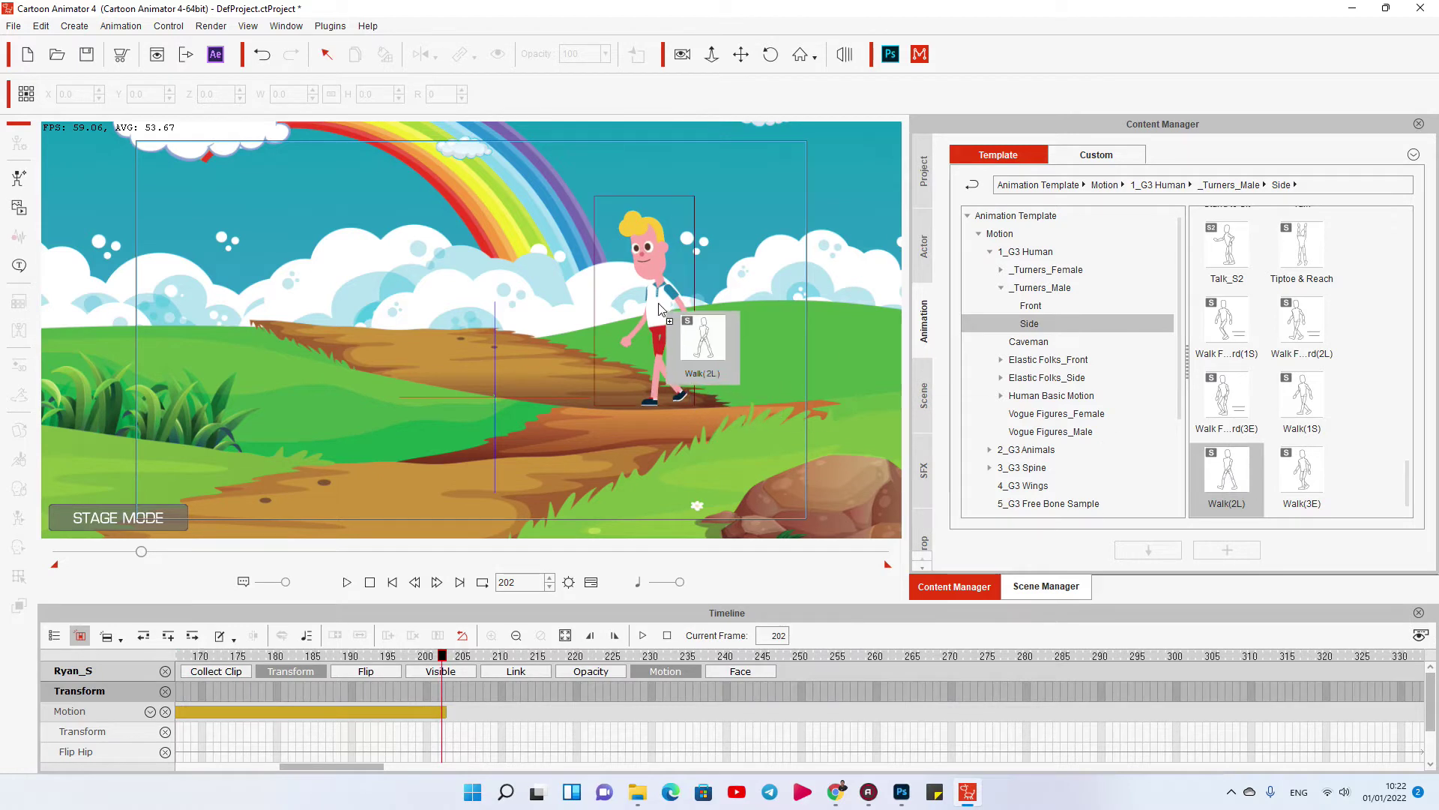
double_click(1227, 484)
left_click_drag(1227, 486, 660, 316)
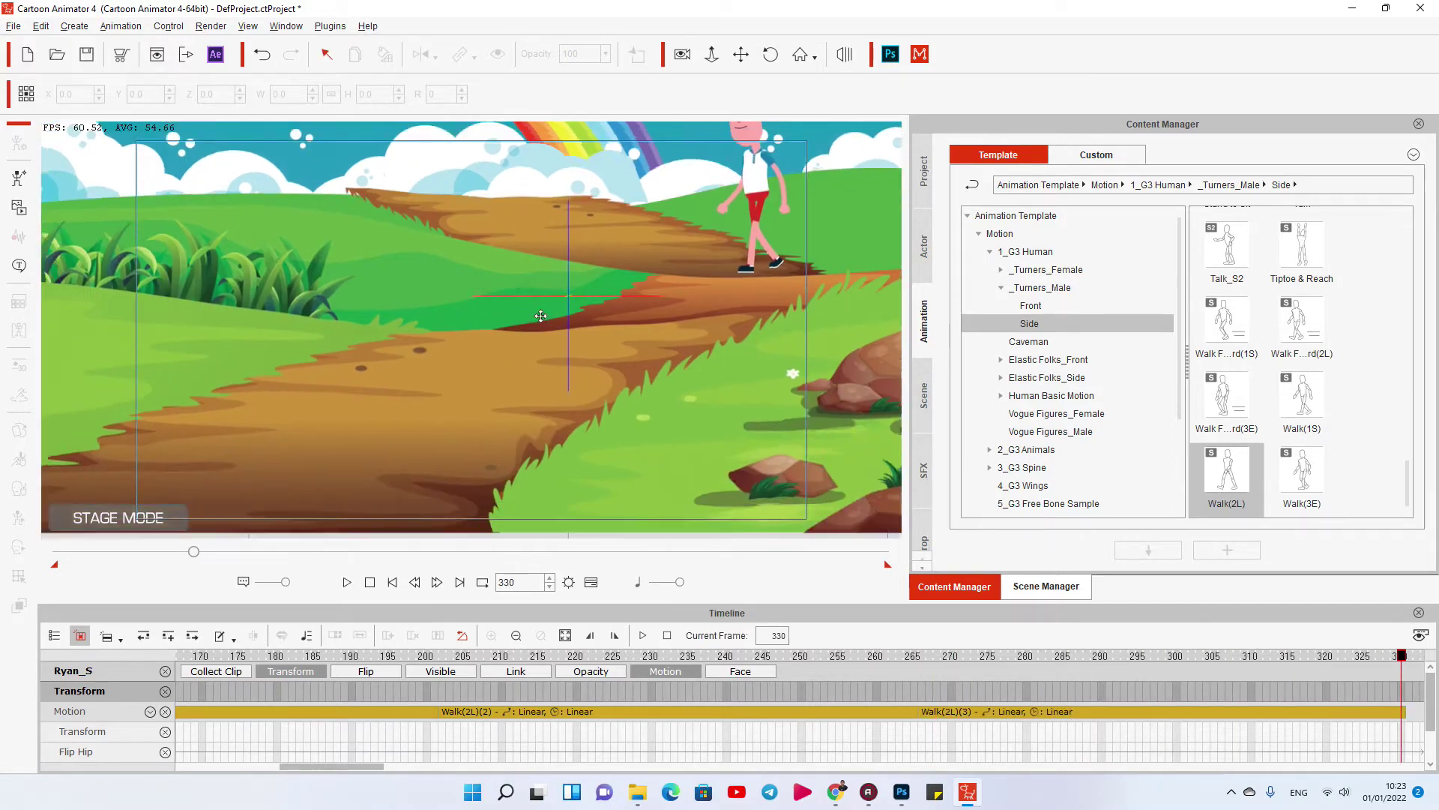
Play Ryan's walk, stop it, and rewind to the first frame
left_click(775, 231)
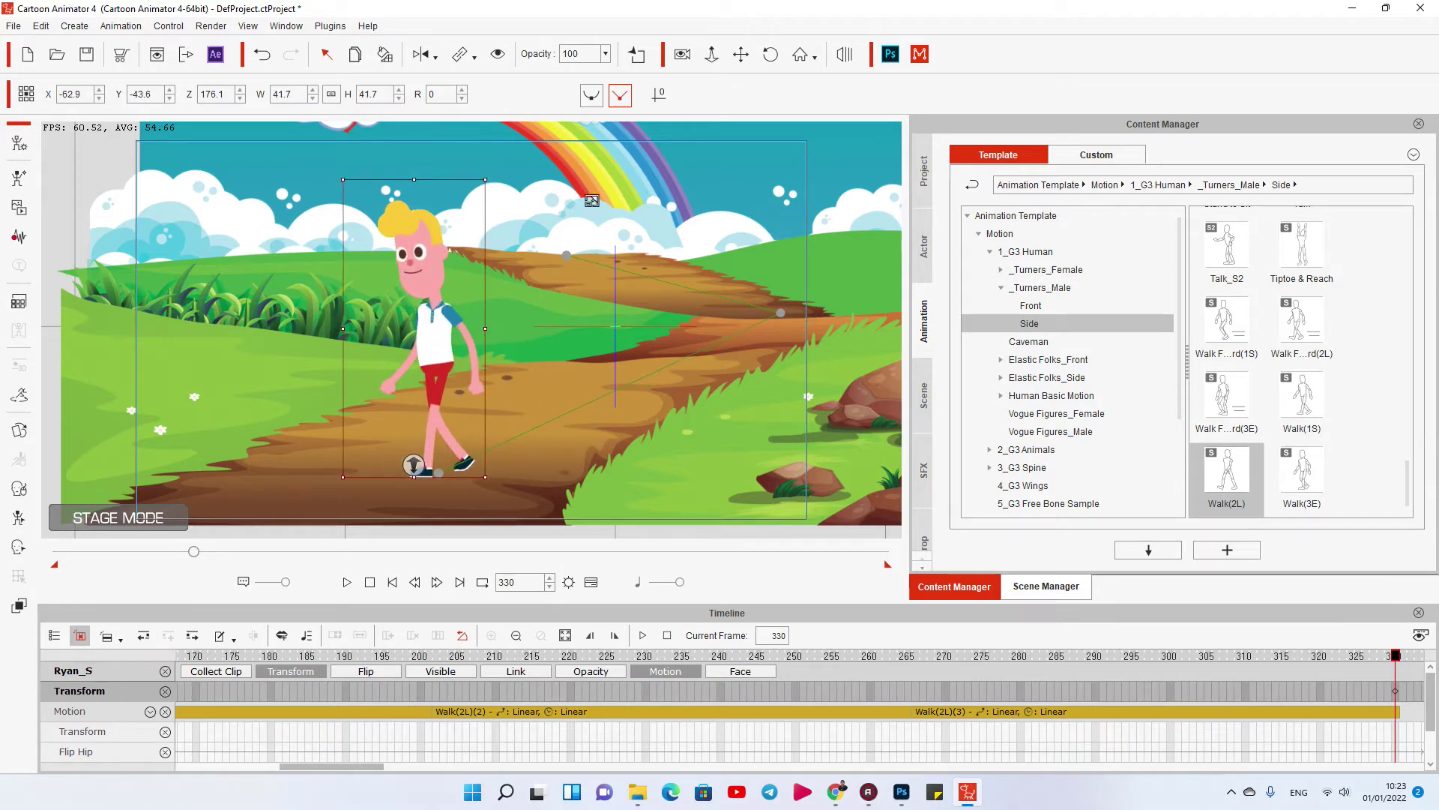
key("space")
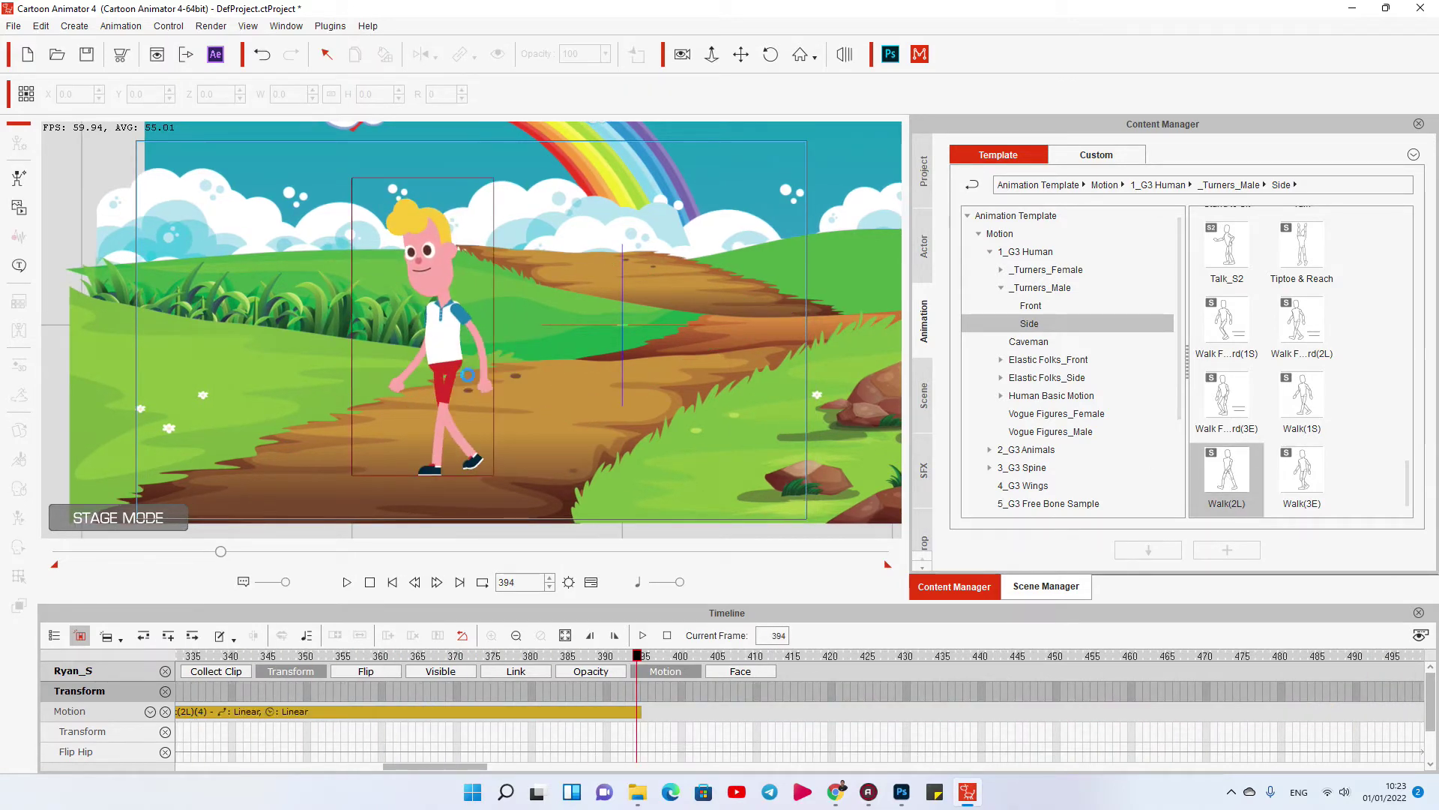
key("space")
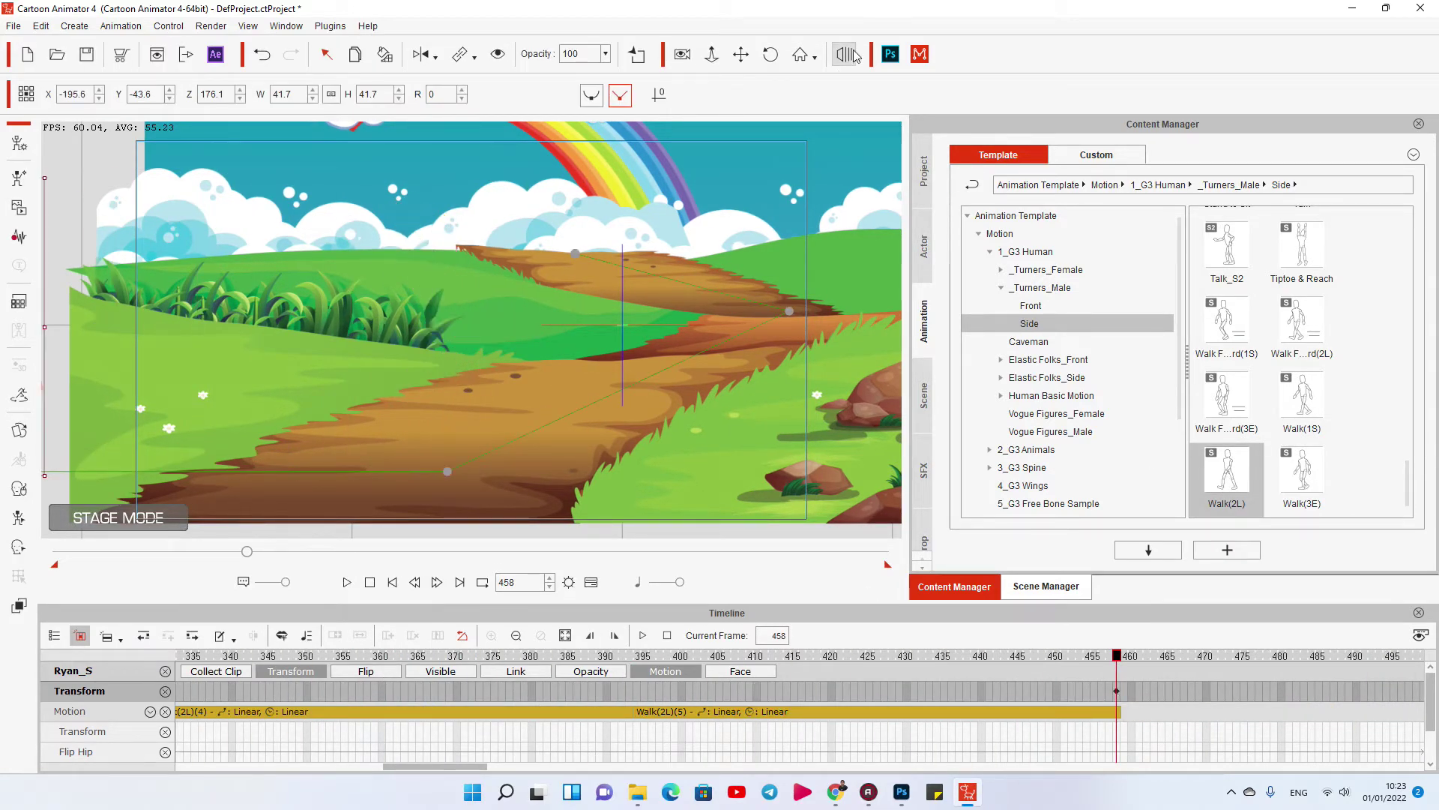
left_click(370, 584)
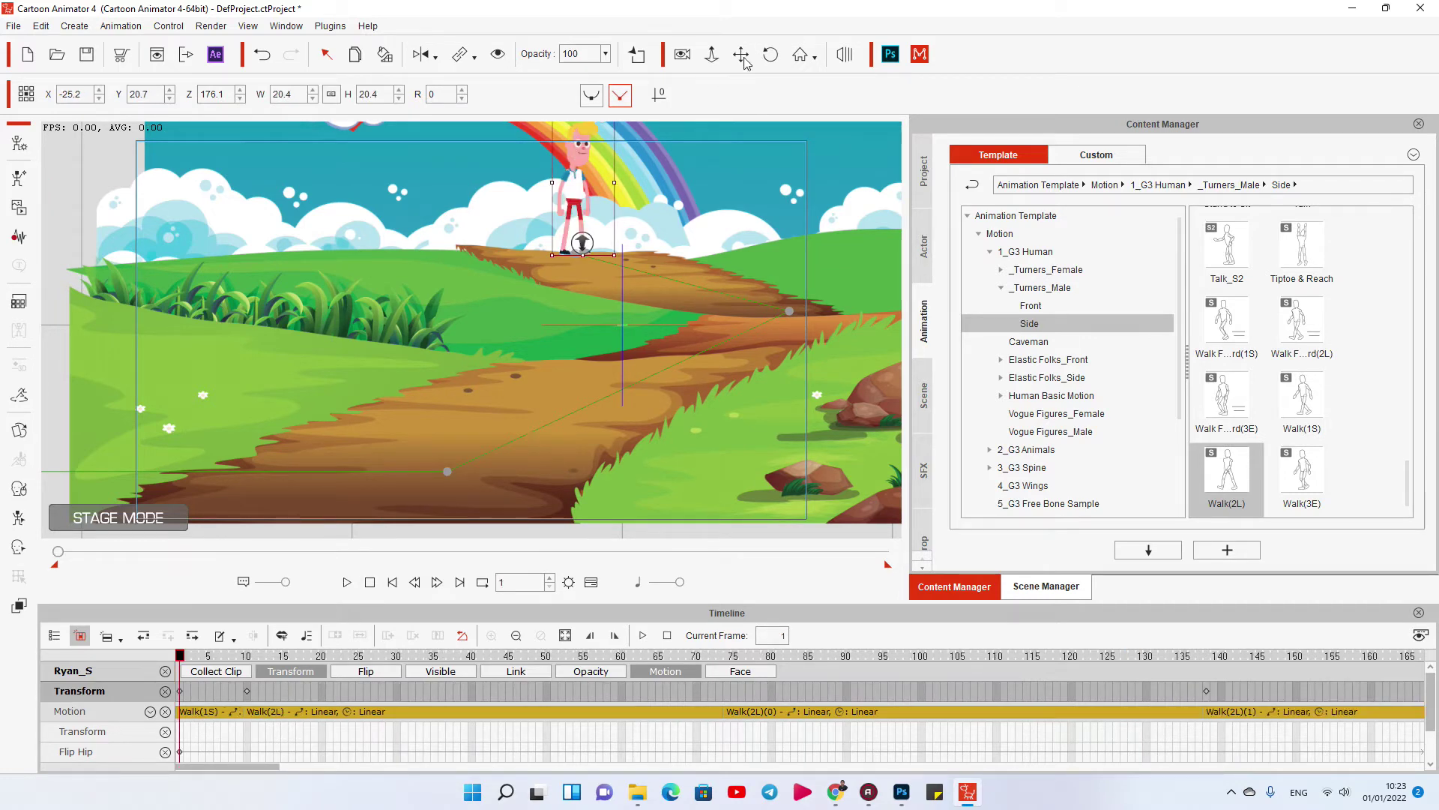
left_click(678, 57)
Show the camera track, zoom the camera in on Ryan, and pan up to the rainbow and clouds
left_click(83, 646)
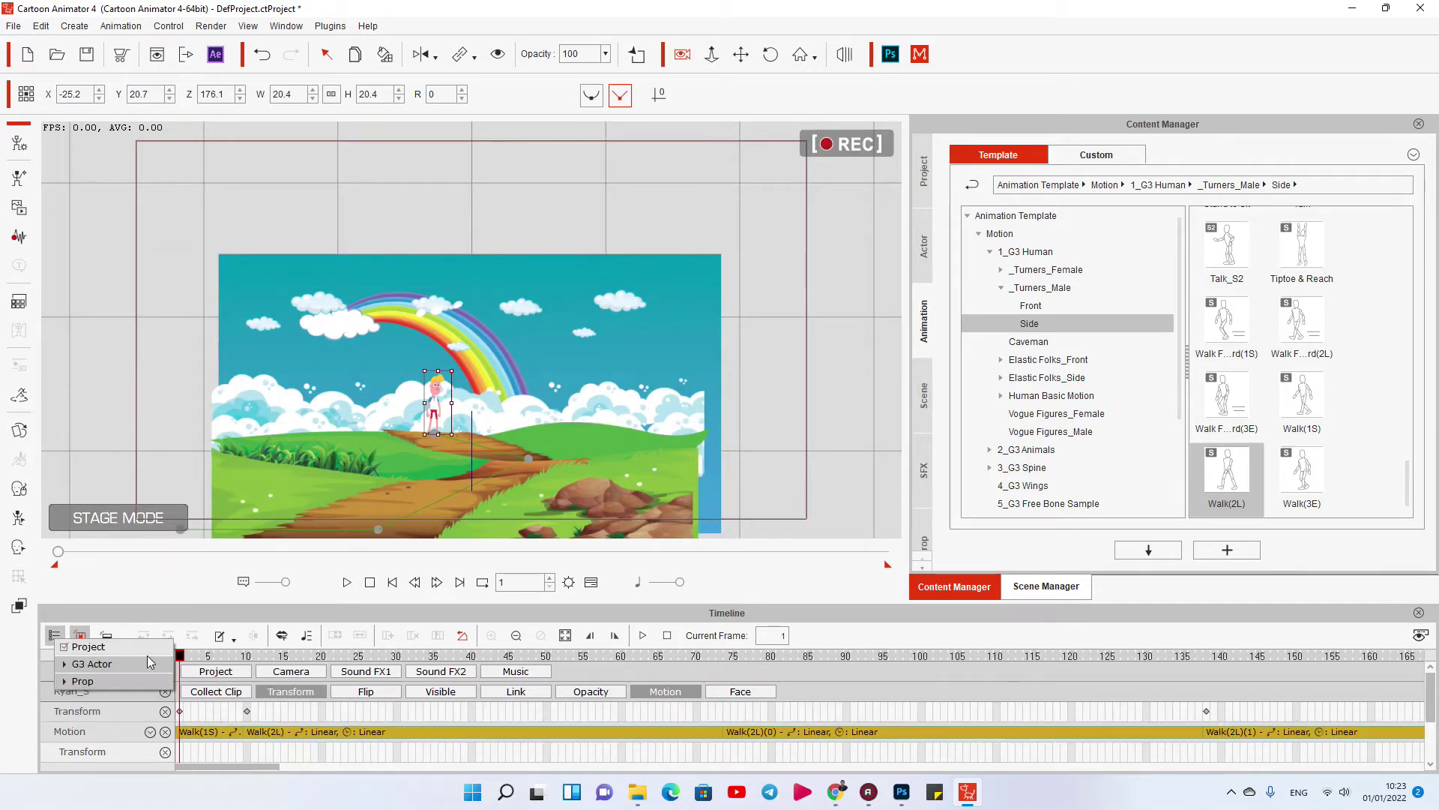
left_click(291, 671)
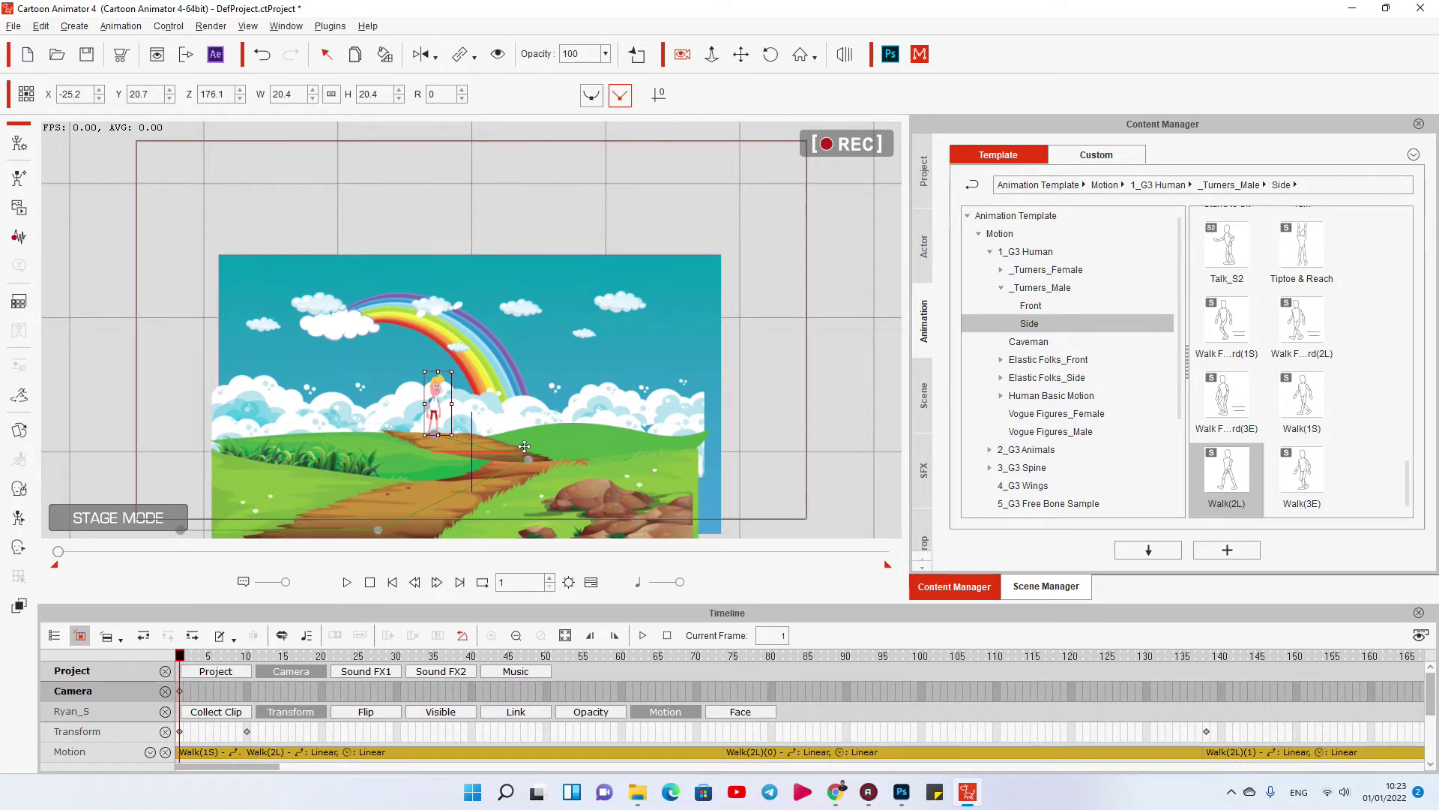
left_click_drag(522, 457, 620, 327)
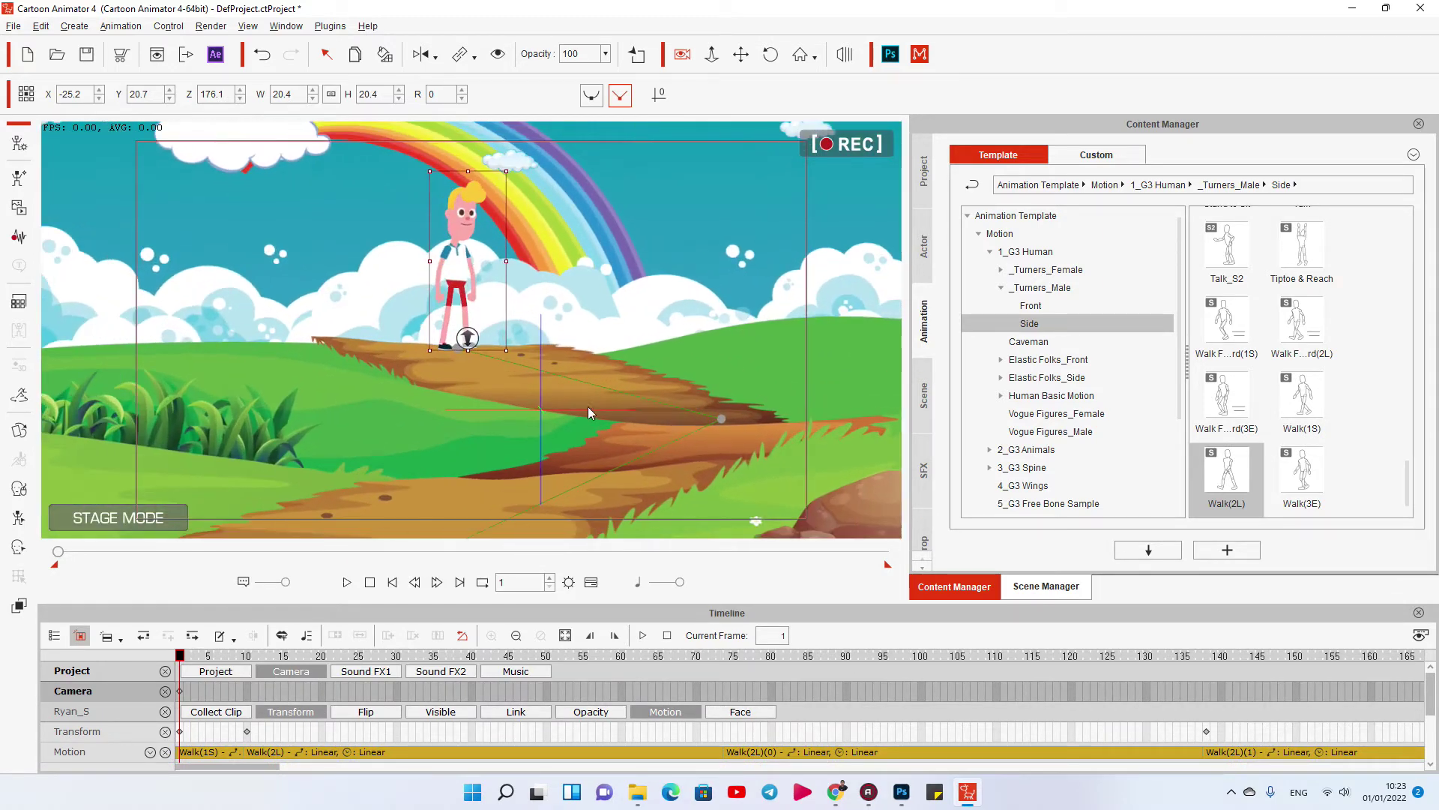
mouse_move(548, 376)
left_mouse_down()
mouse_move(437, 321)
mouse_move(636, 258)
mouse_move(596, 461)
left_mouse_up()
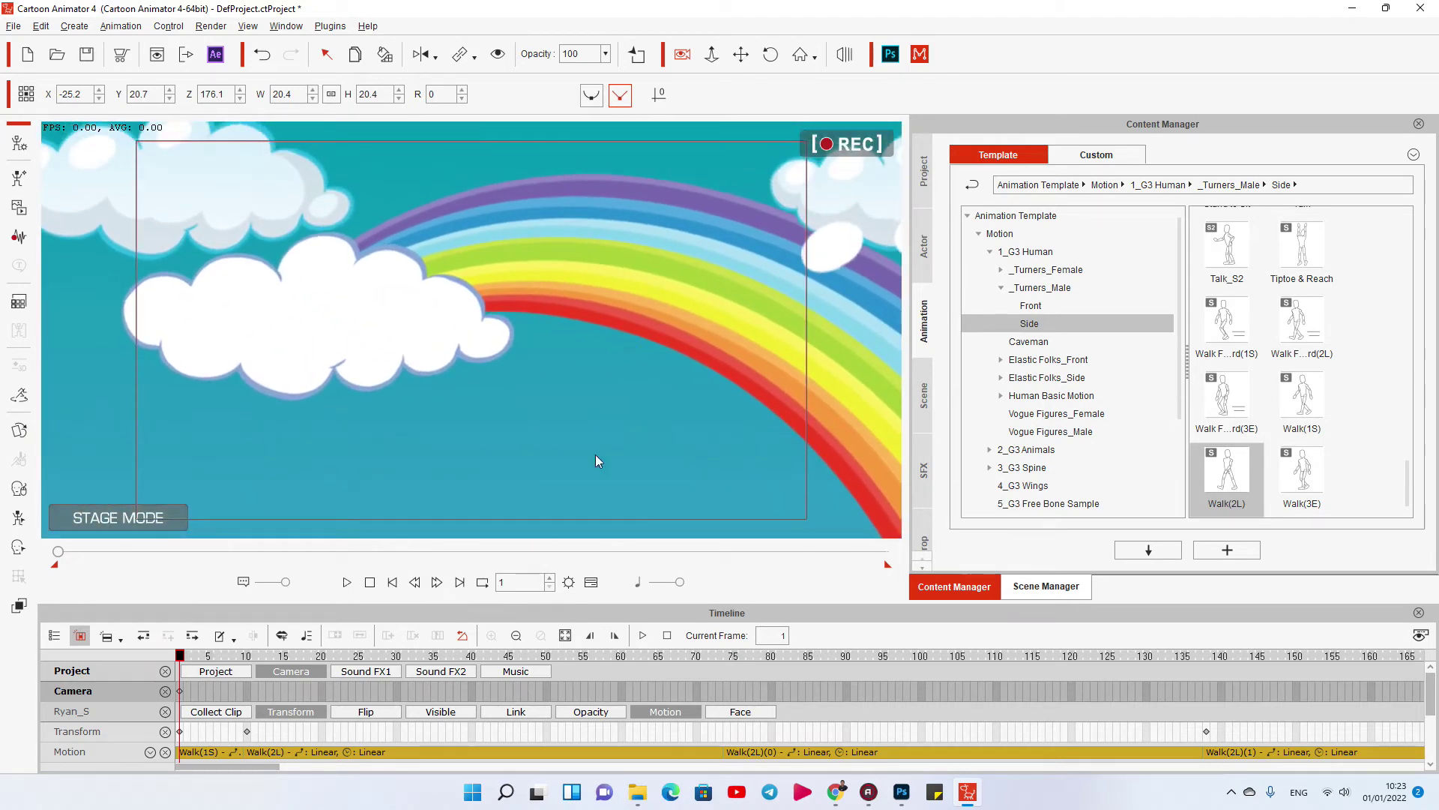
Move the camera key from frame 40 to 60, then reframe on Ryan at frame 154
key("space")
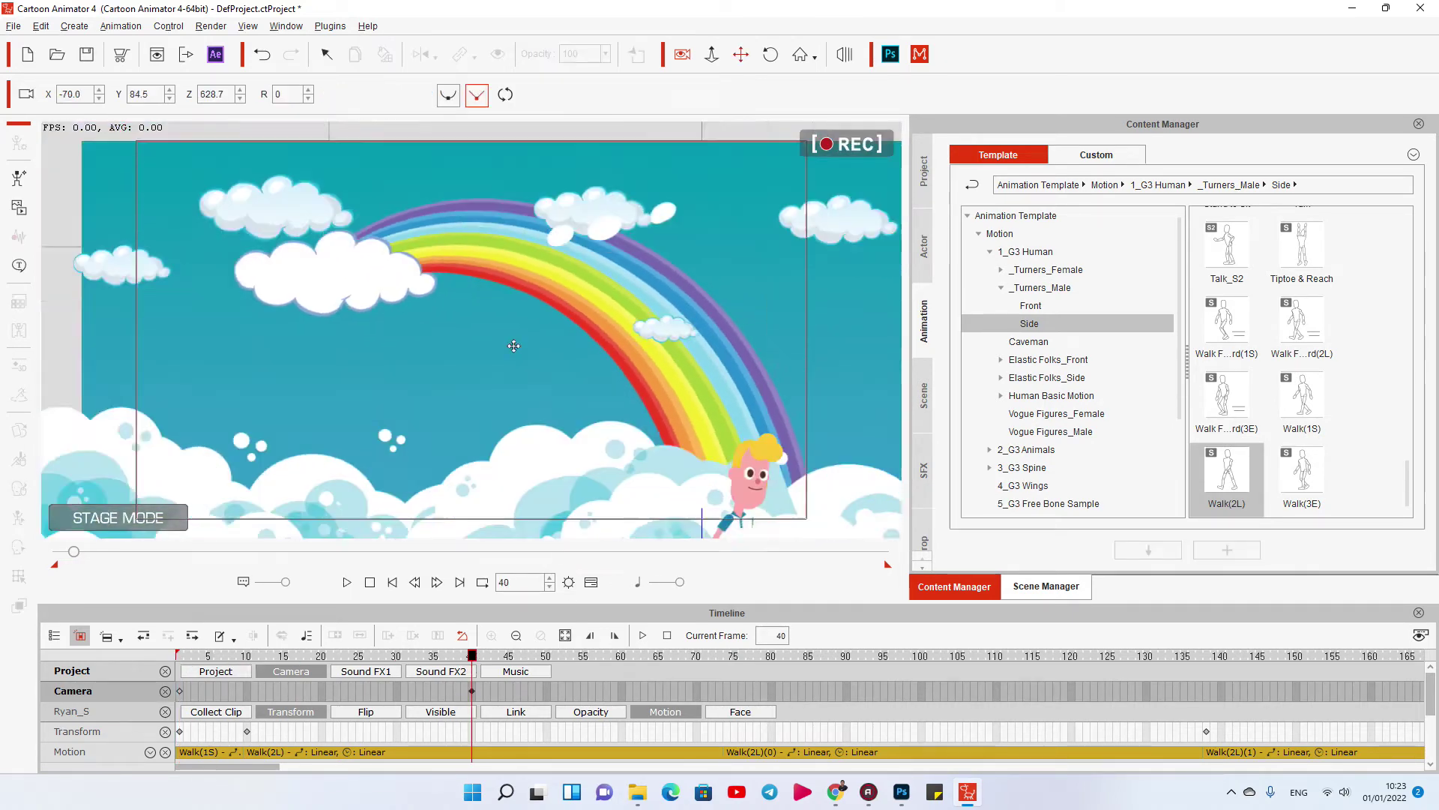
left_click_drag(472, 690, 772, 699)
key("space")
key("space")
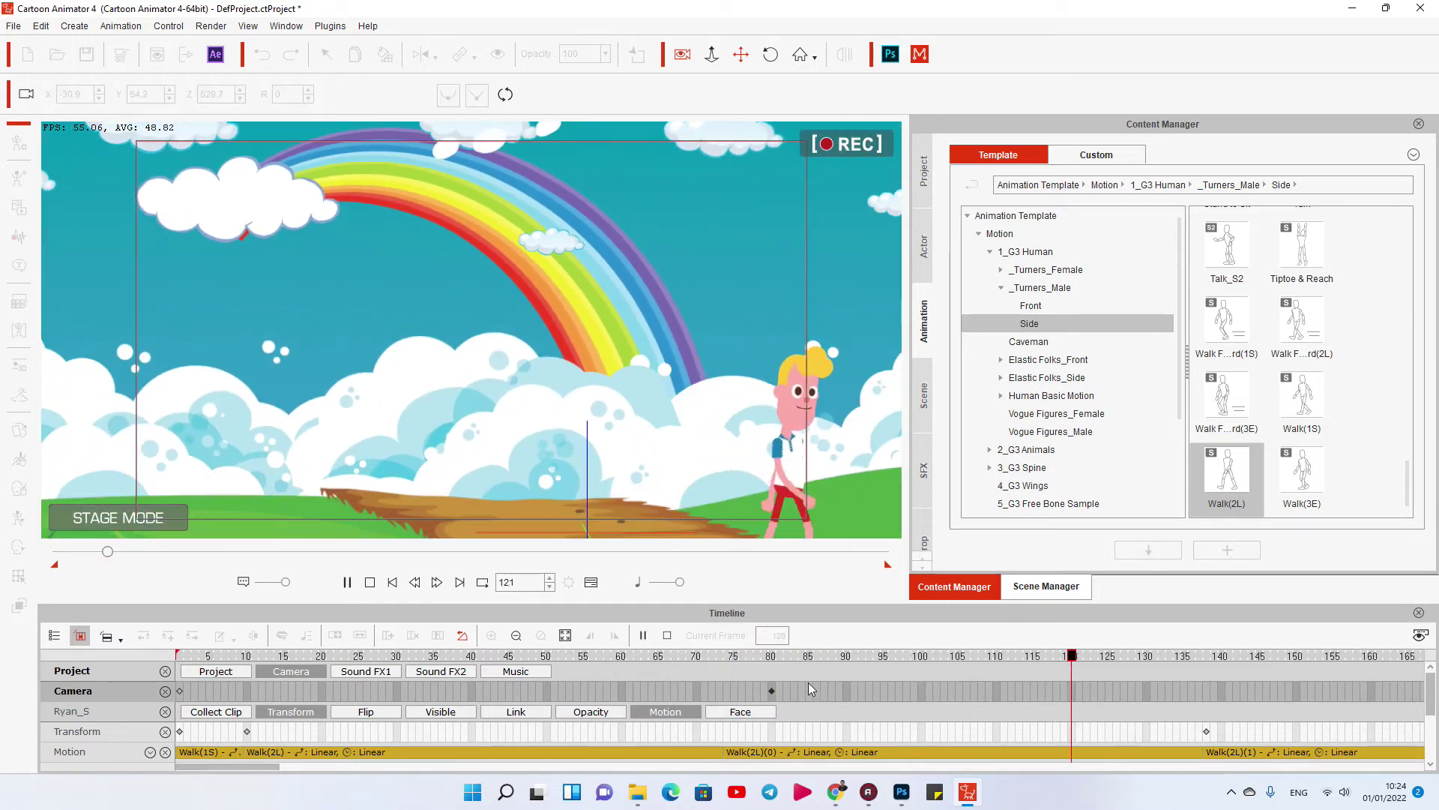
key("space")
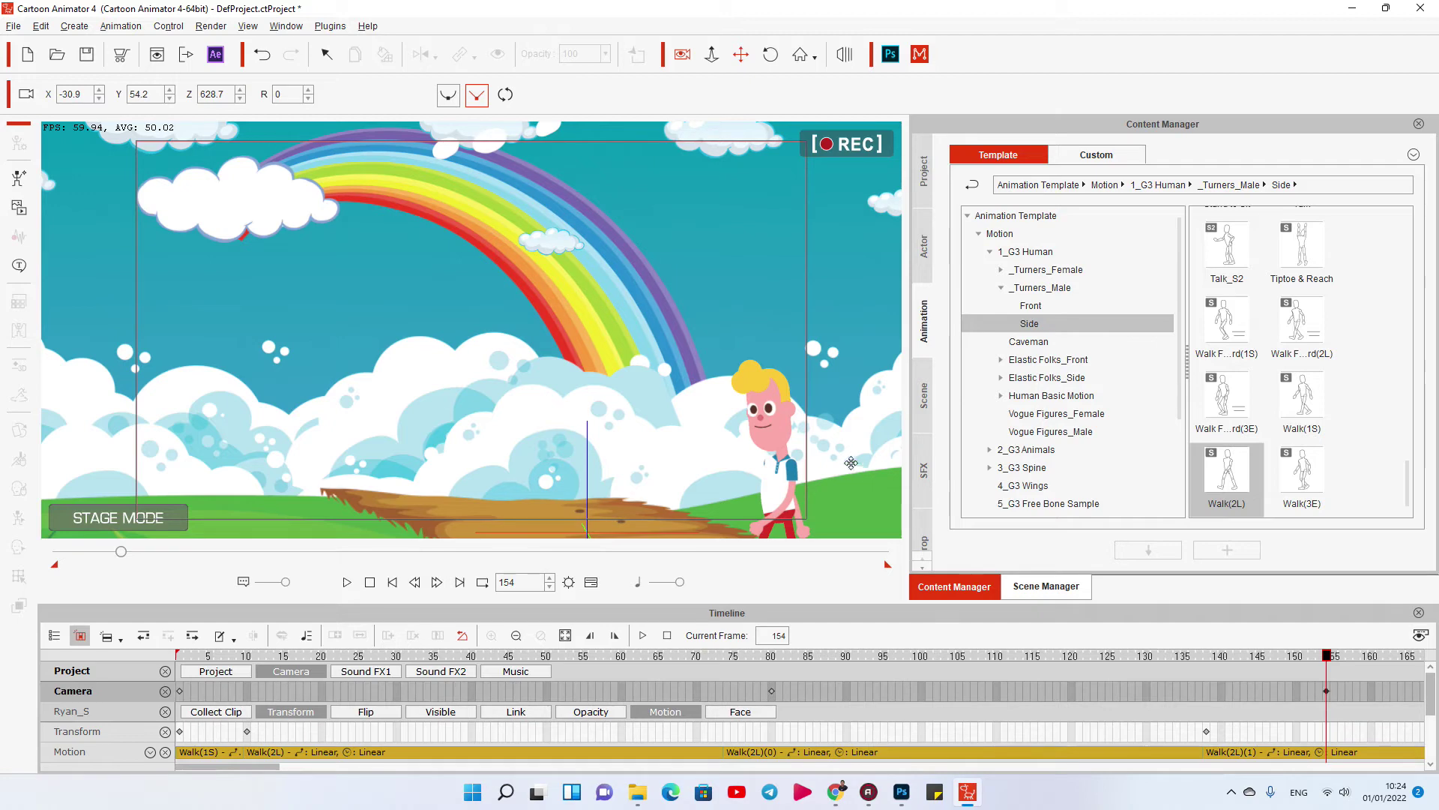
left_click_drag(851, 462, 558, 337)
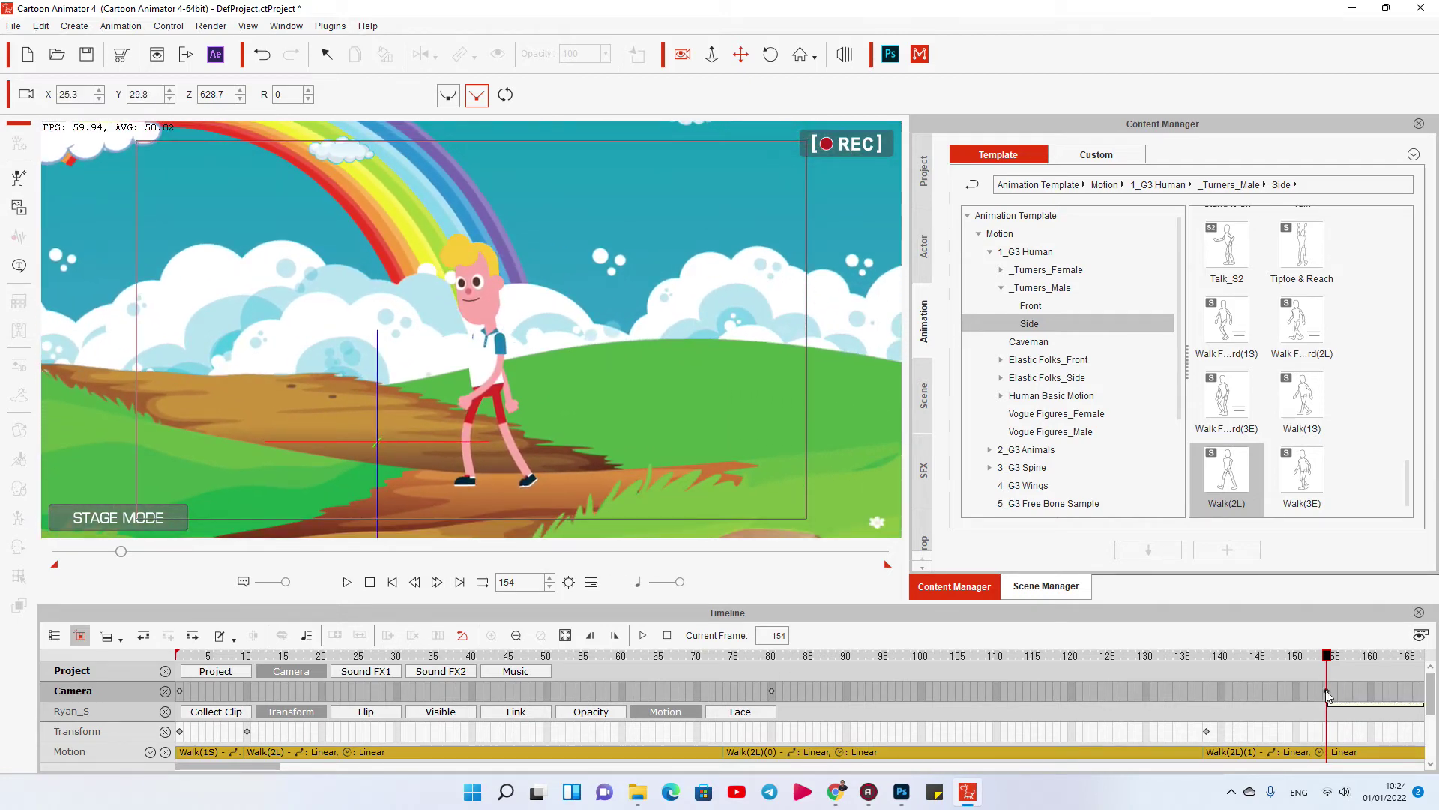
scroll(1244, 688, "down", 5)
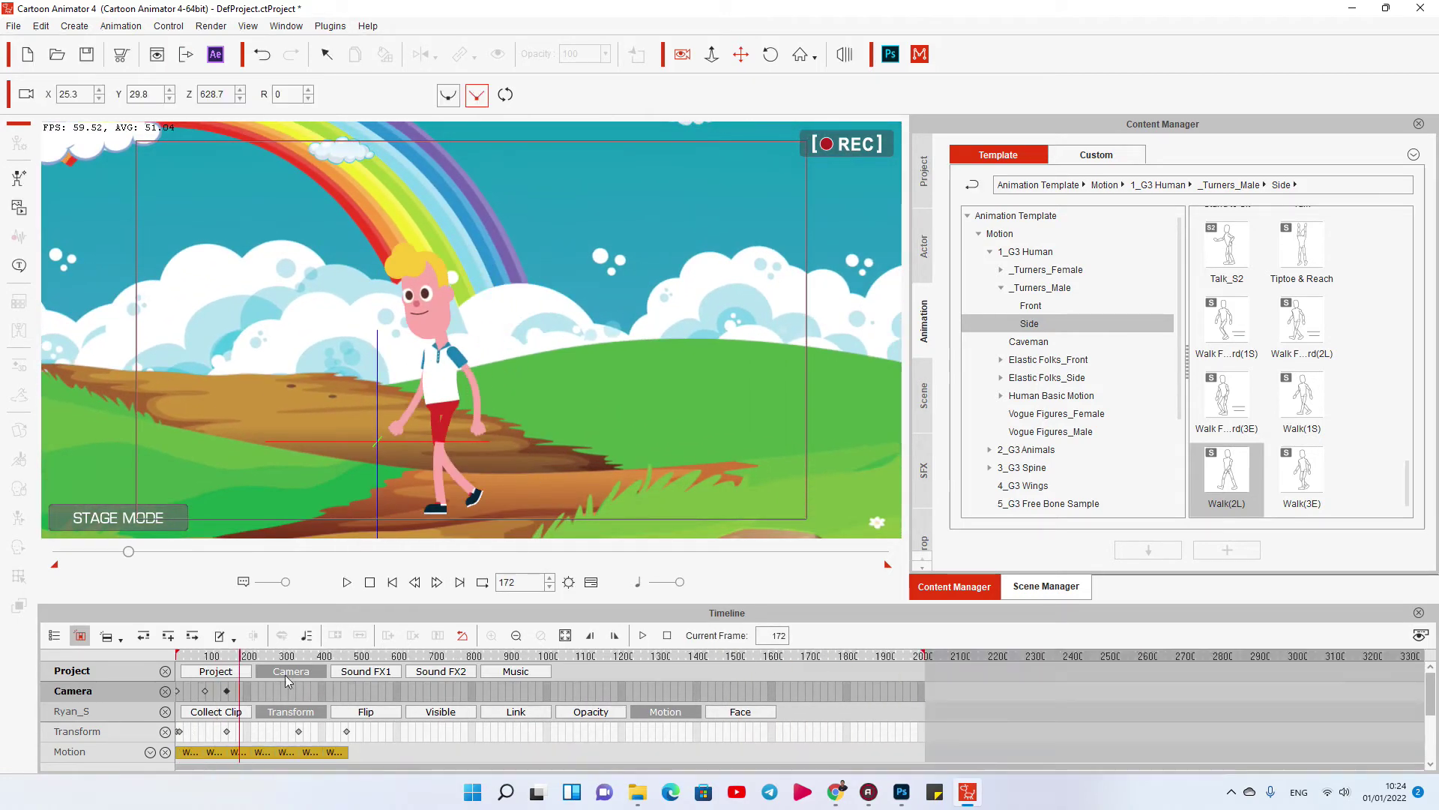
Key camera pans and zooms along the path around frames 349 and 439
left_click_drag(264, 659, 300, 670)
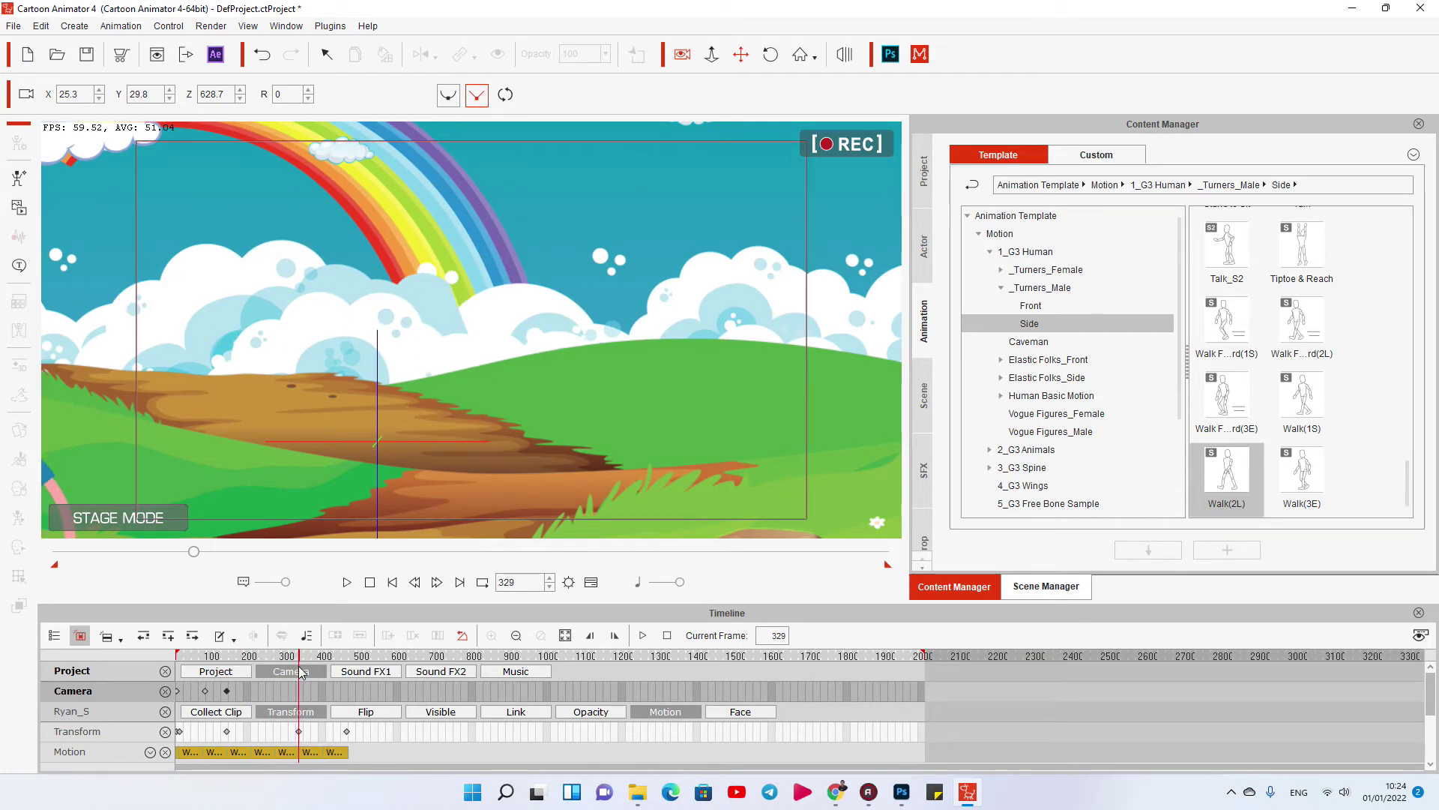
mouse_move(420, 337)
left_mouse_down()
mouse_move(525, 352)
mouse_move(625, 342)
left_mouse_up()
scroll(525, 352, "up", 3)
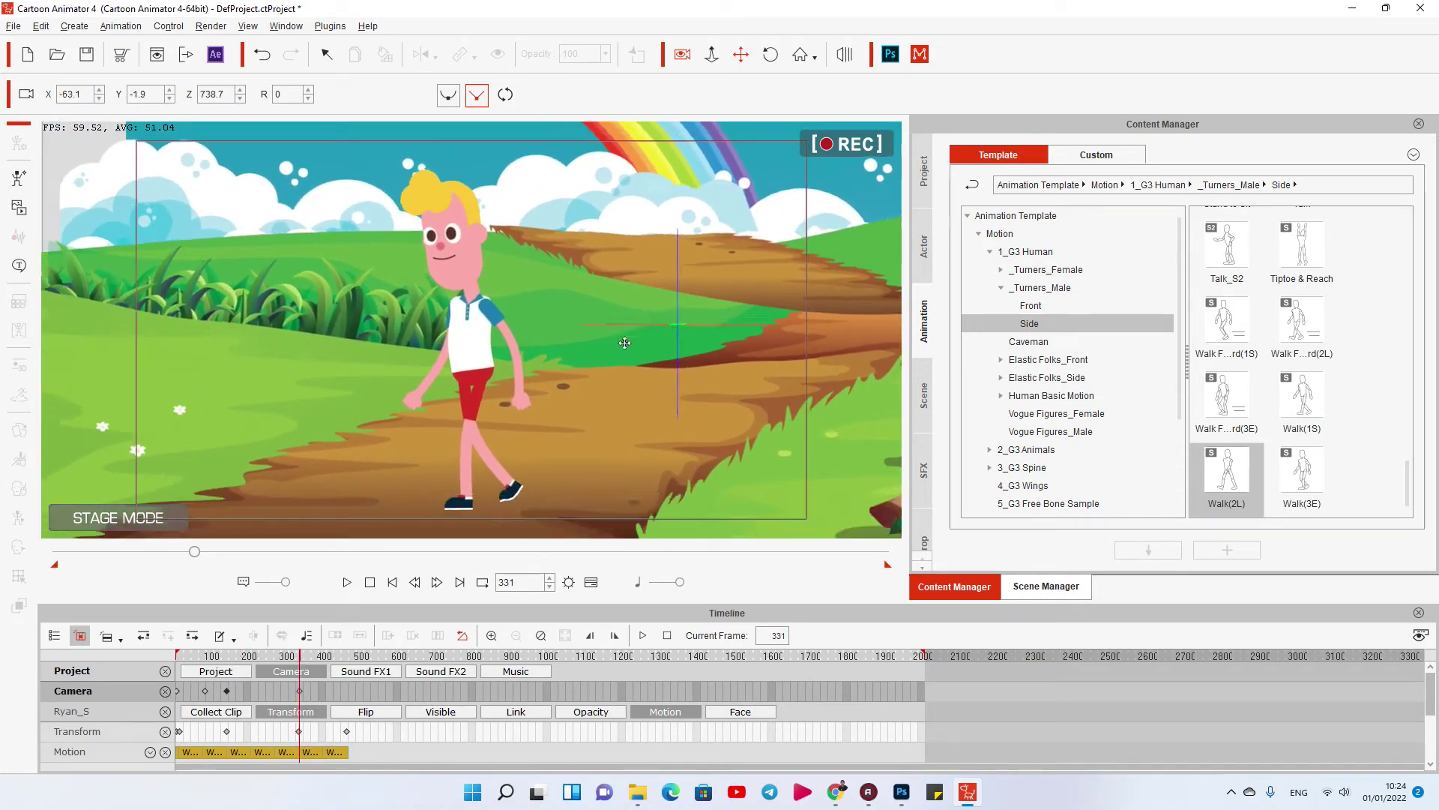
scroll(624, 342, "up", 3)
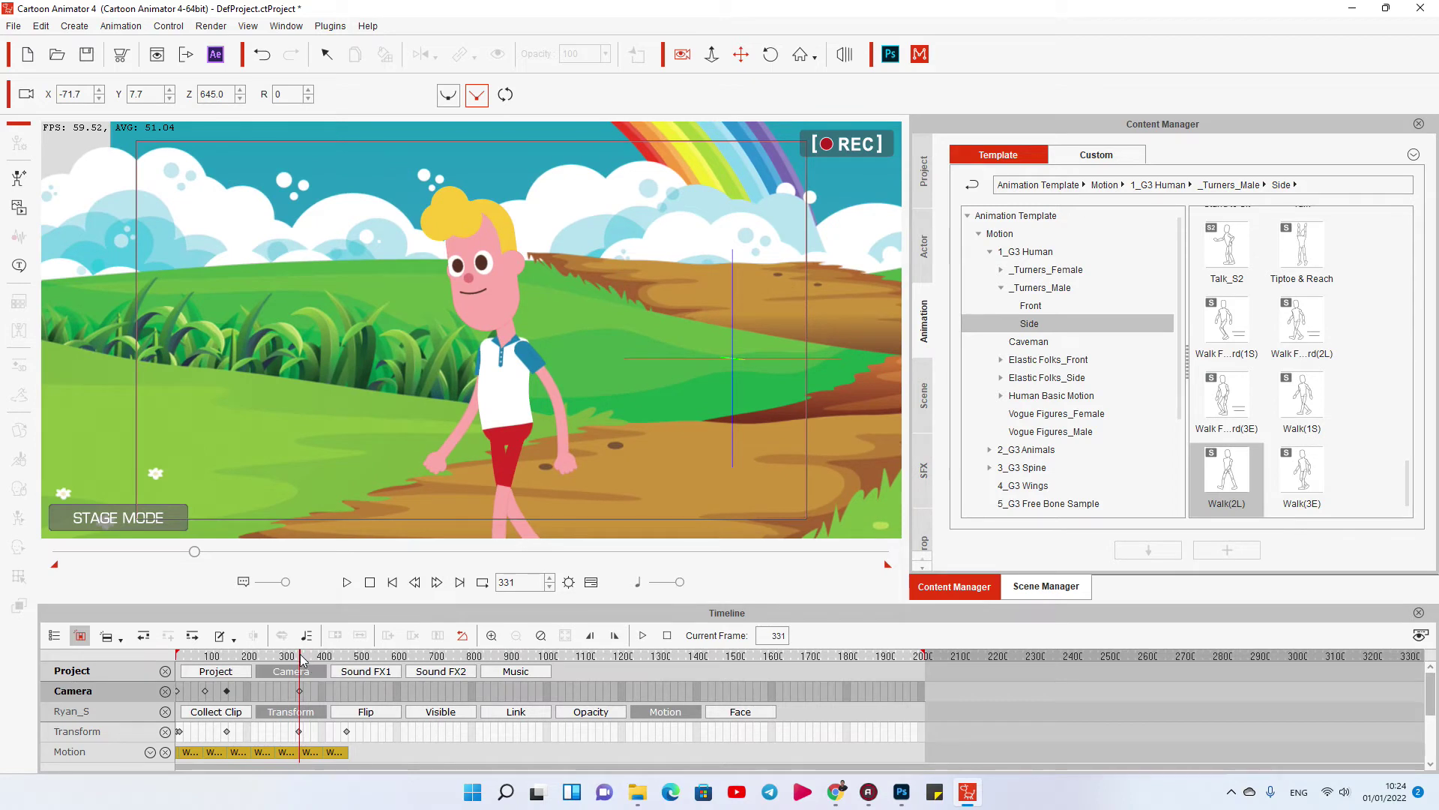
left_click_drag(302, 659, 344, 661)
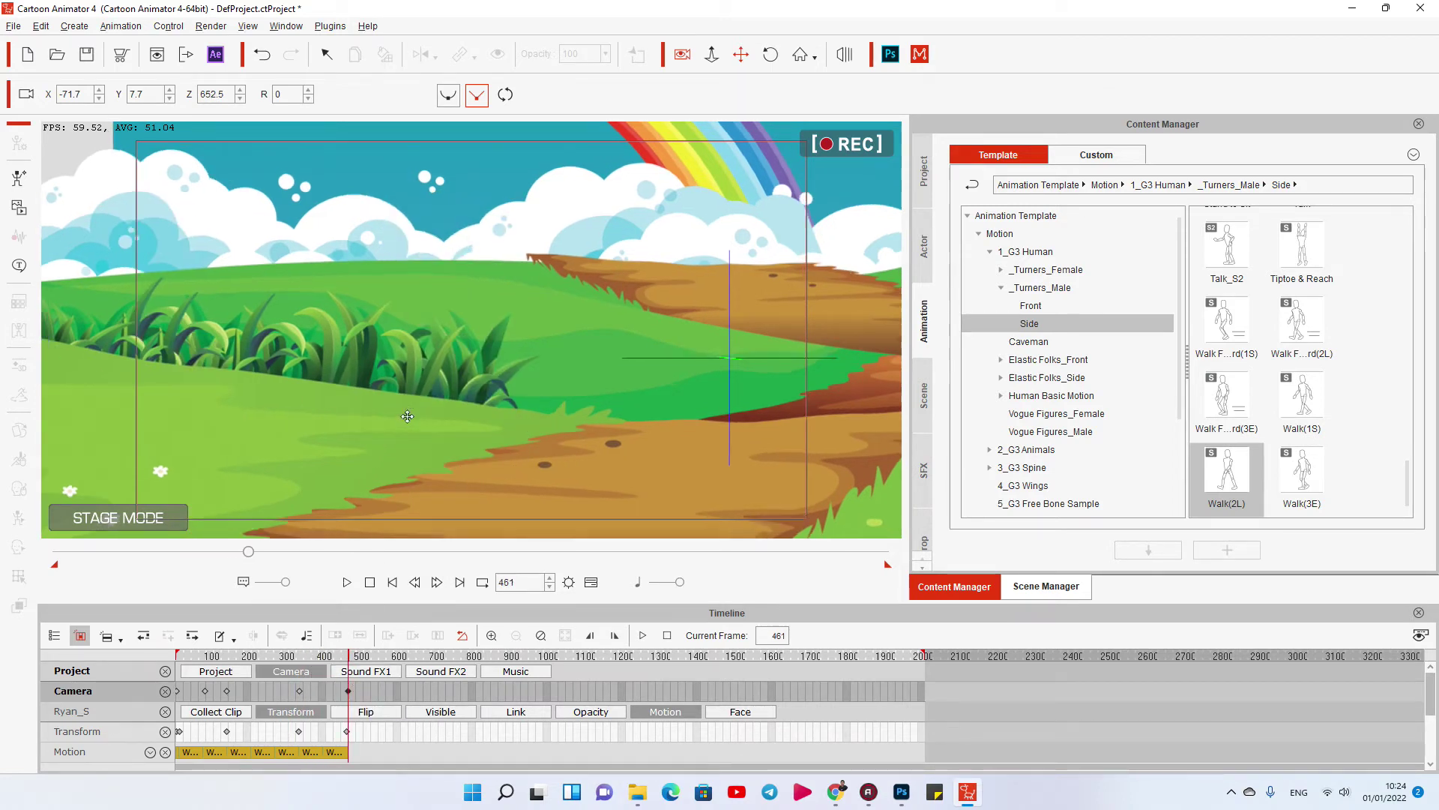
scroll(416, 405, "down", 5)
scroll(427, 393, "down", 5)
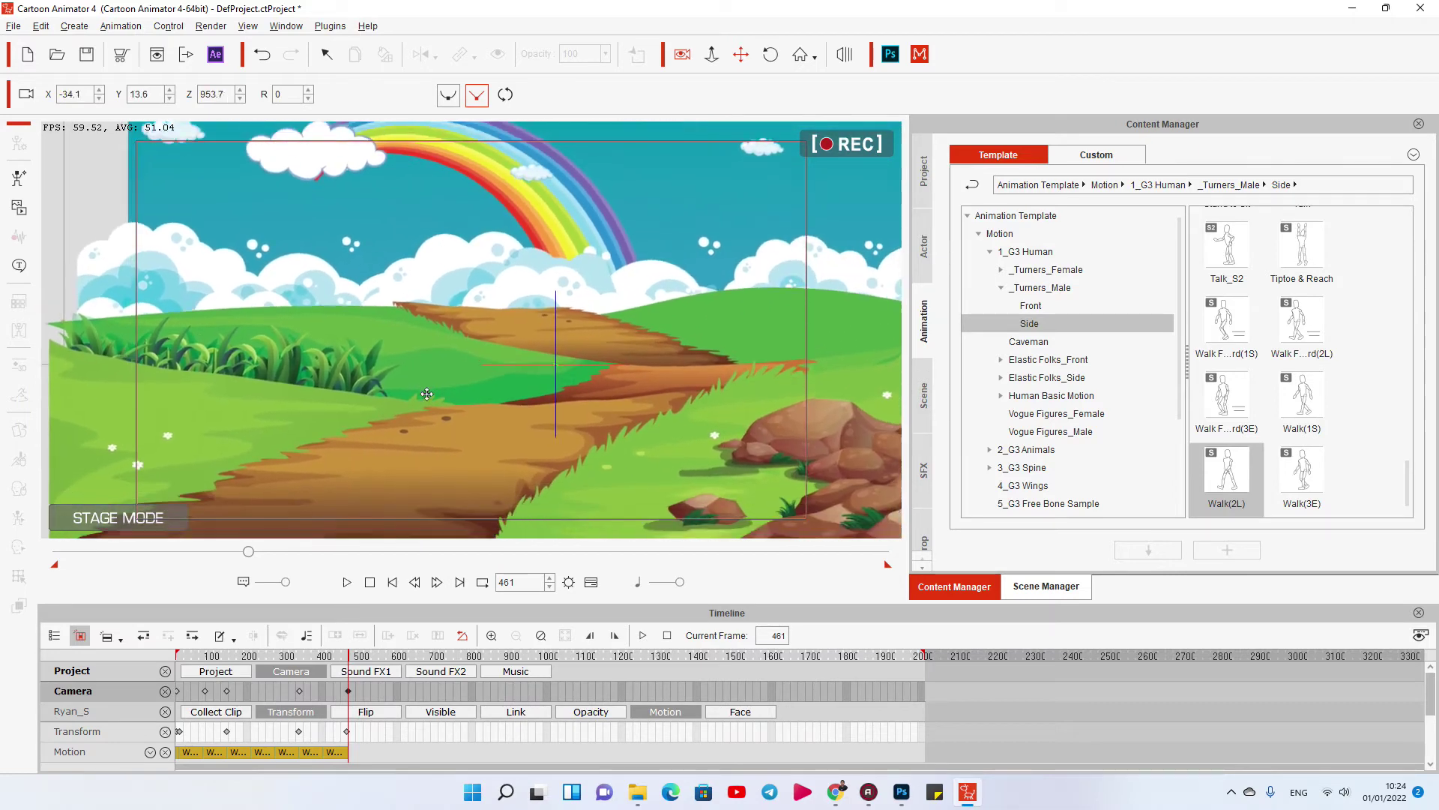
Preview the camera moves, scrub back to frame 1, and leave camera view
key("space")
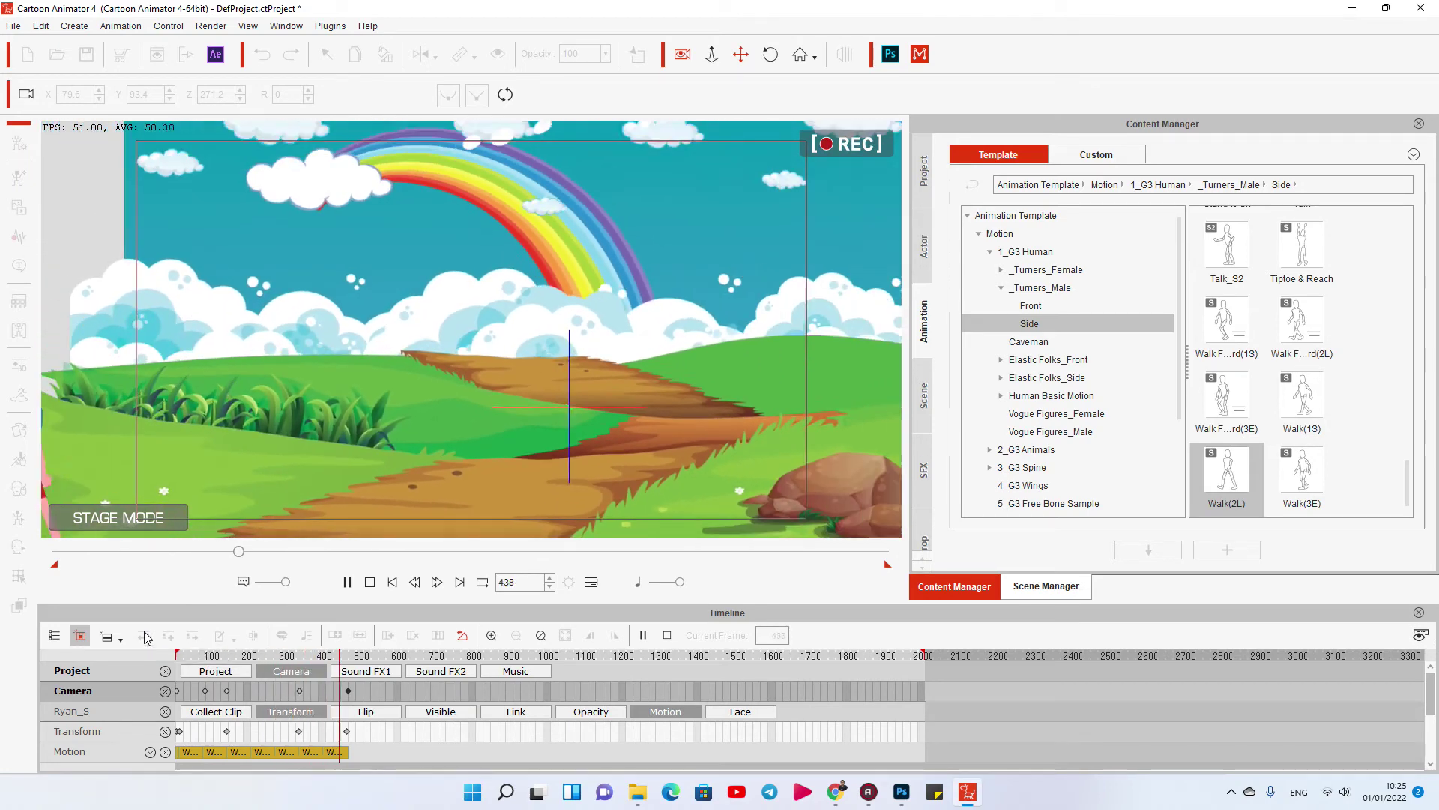
key("space")
left_click(232, 657)
left_click_drag(232, 658, 250, 659)
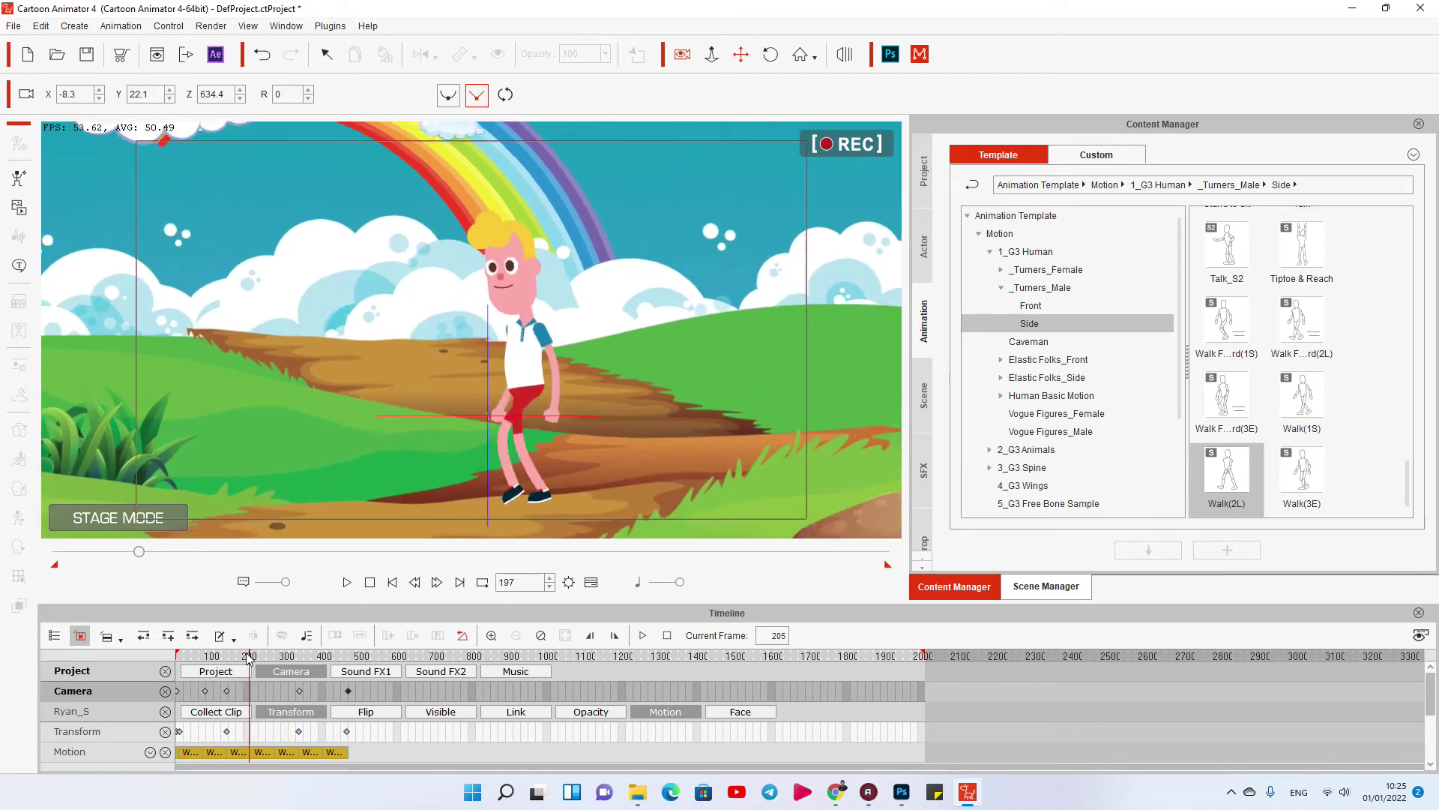
left_click_drag(249, 657, 177, 658)
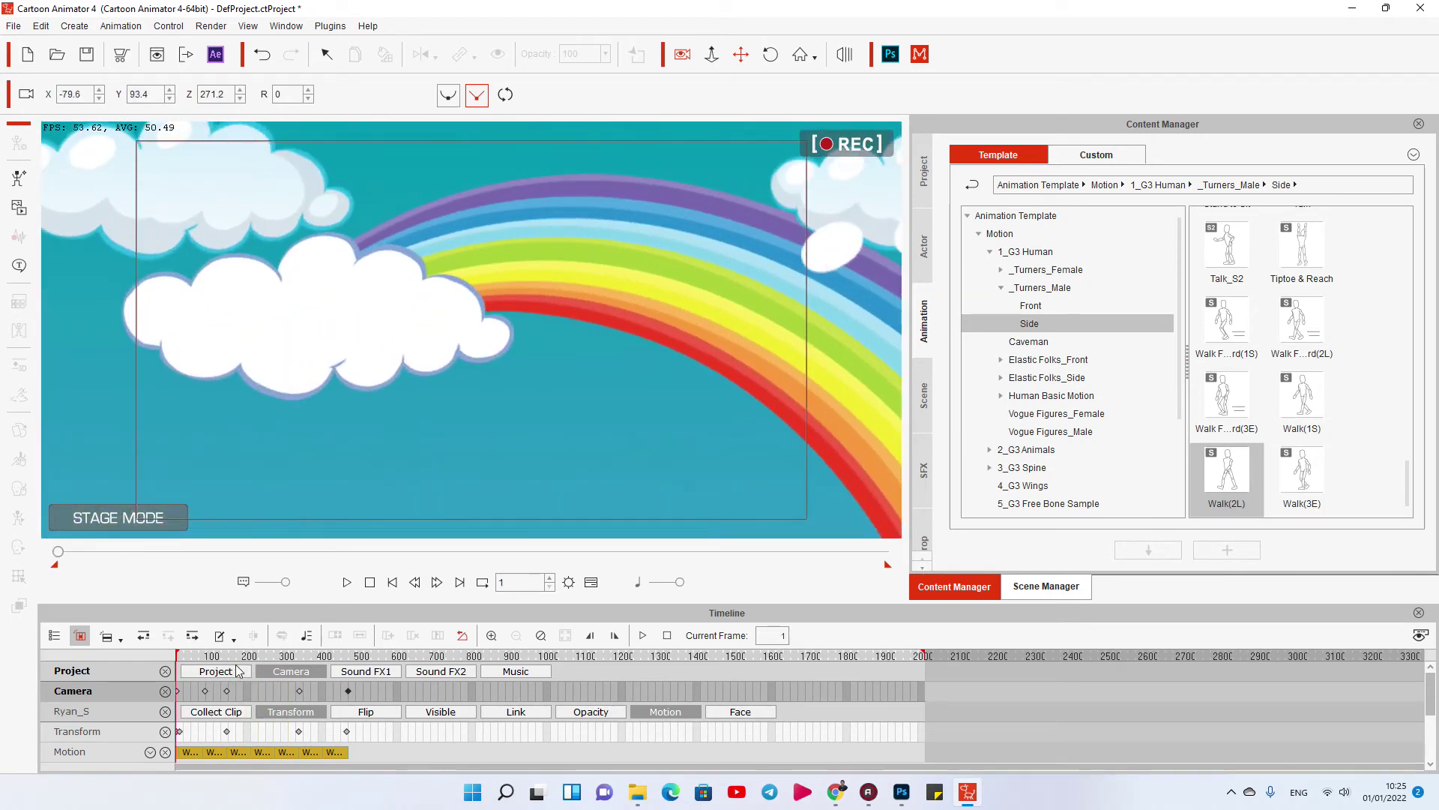
left_click(682, 55)
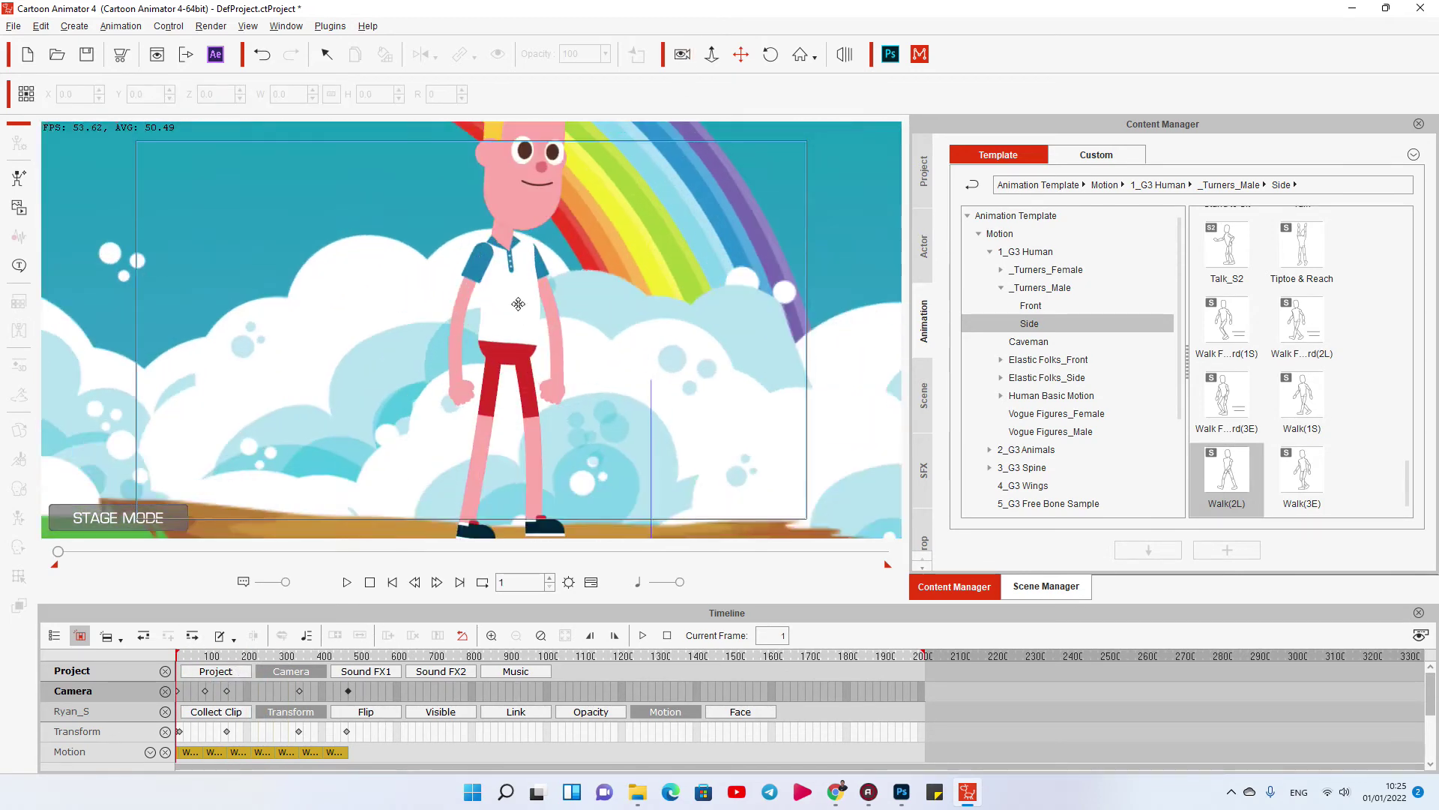
Select Ryan and record a first face-puppet performance pass
left_click(456, 353)
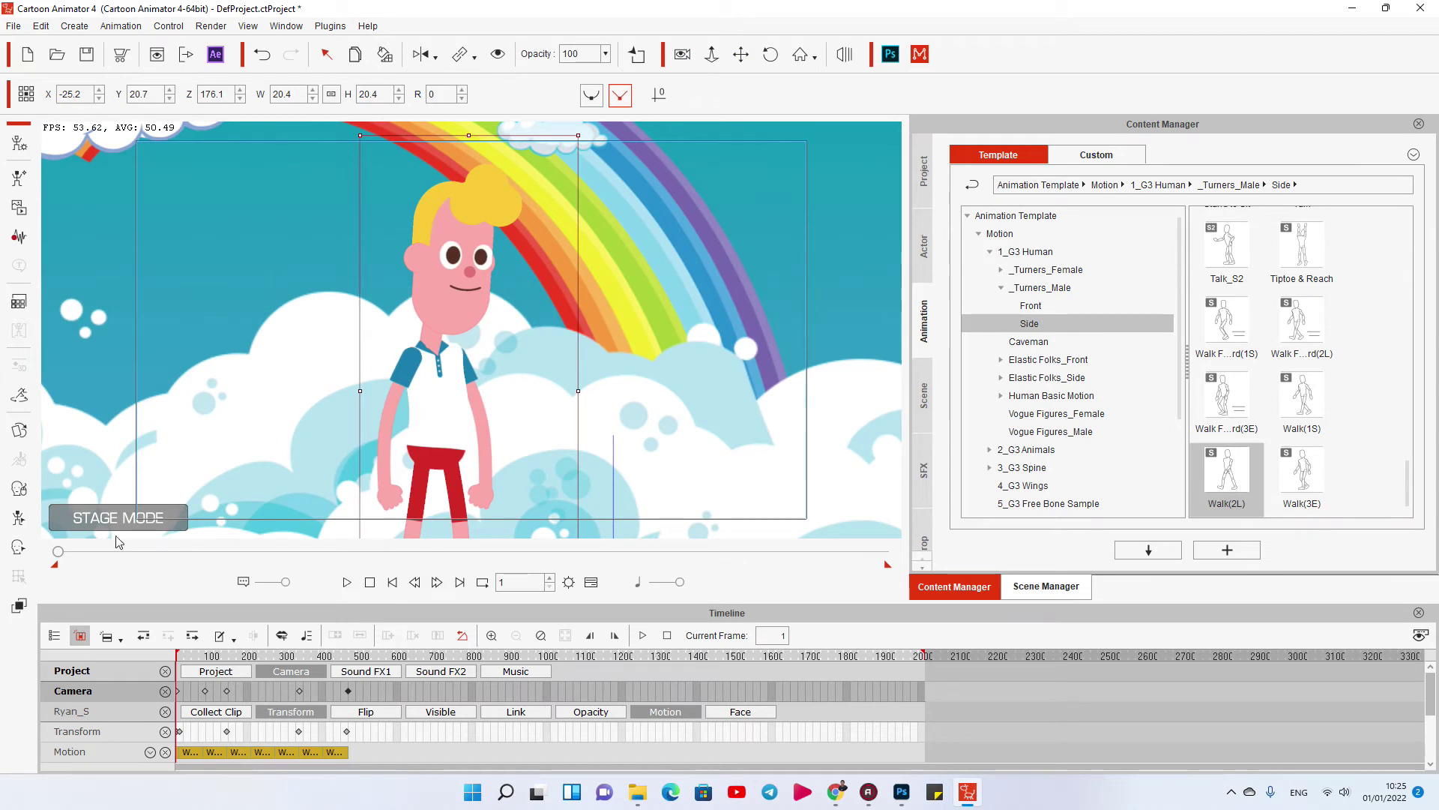
left_click(19, 488)
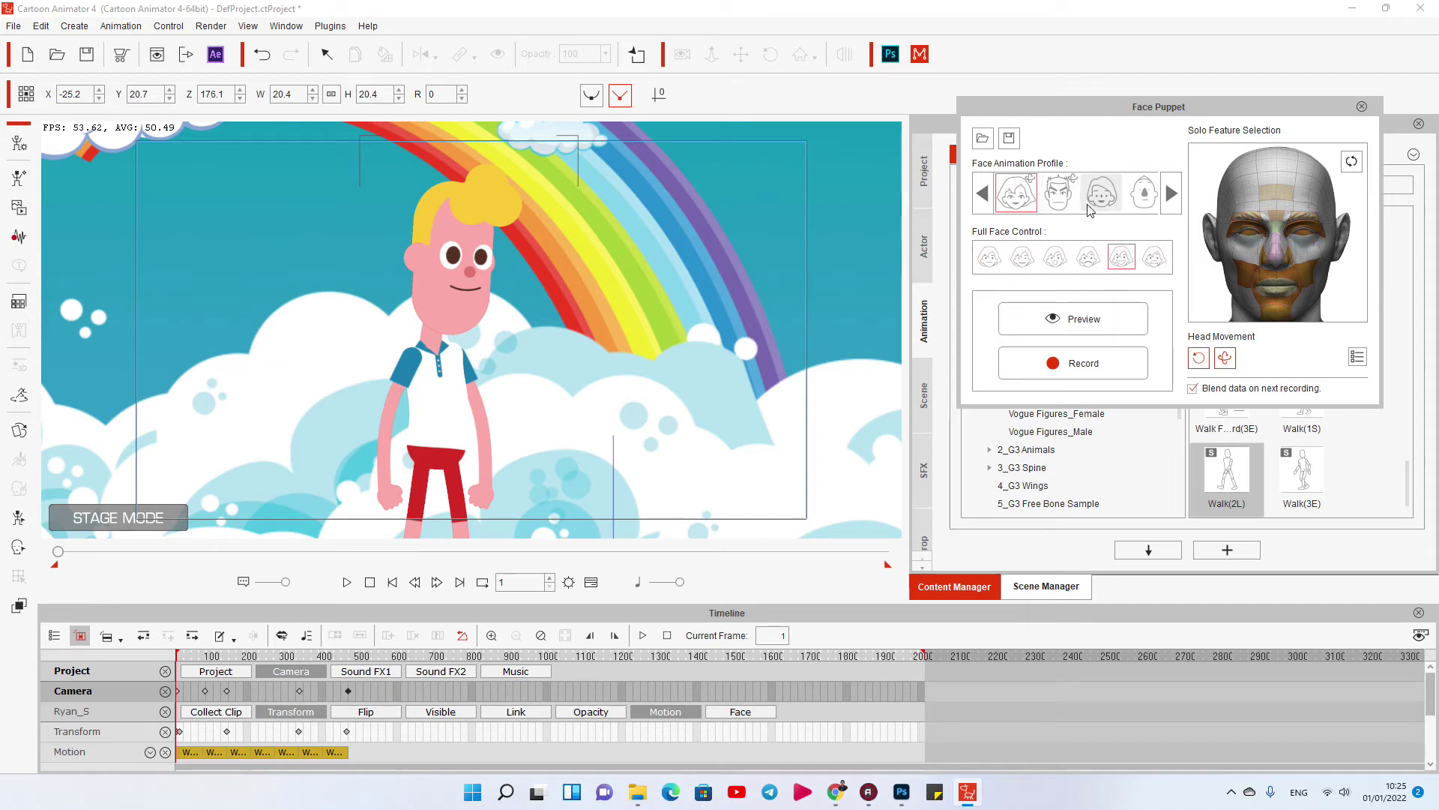
left_click(1064, 334)
key("space")
key("space")
left_click(1073, 362)
key("space")
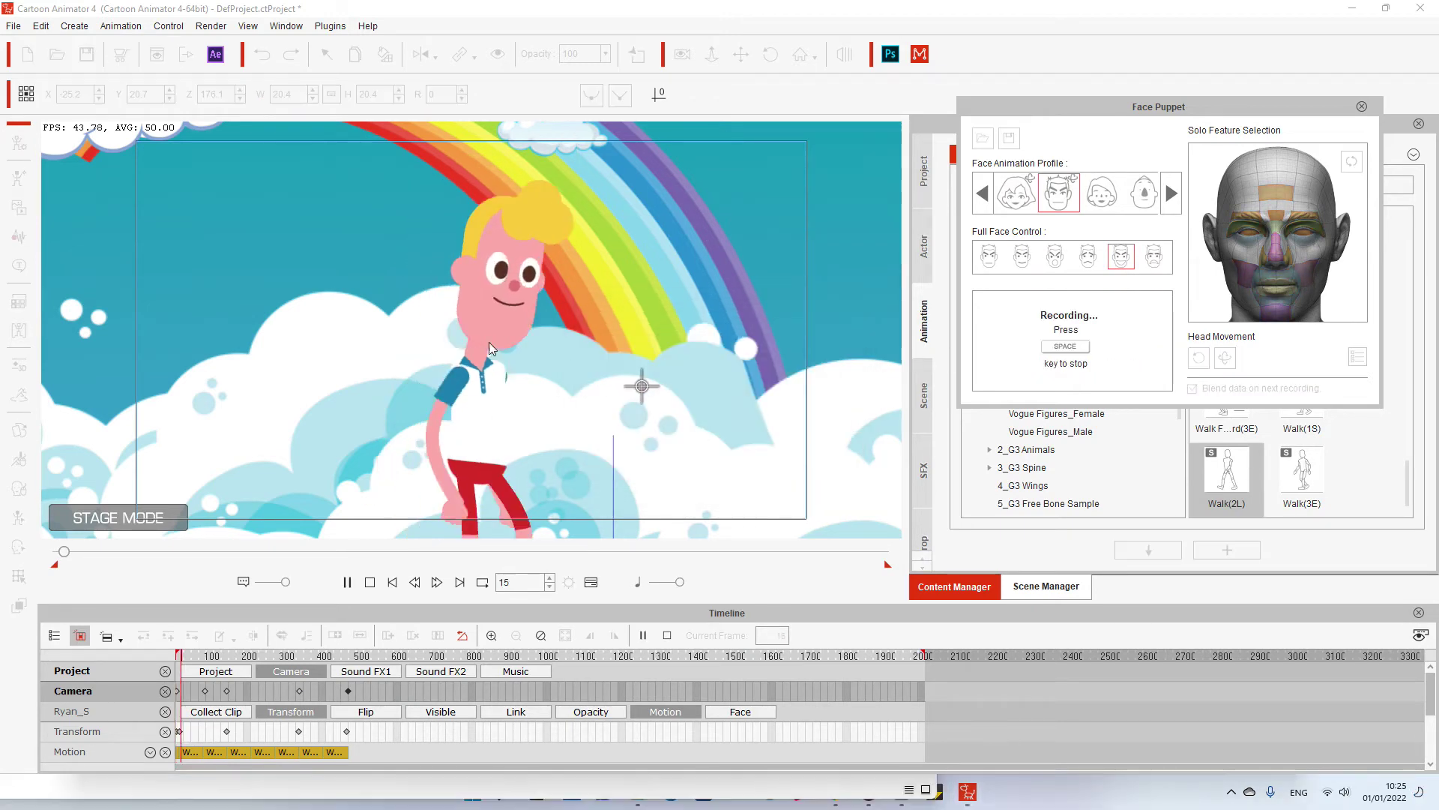
key("space")
left_click(625, 389)
Record a second face-puppet pass on Ryan, close the face puppet panel, and play the scene
scroll(565, 445, "down", 2)
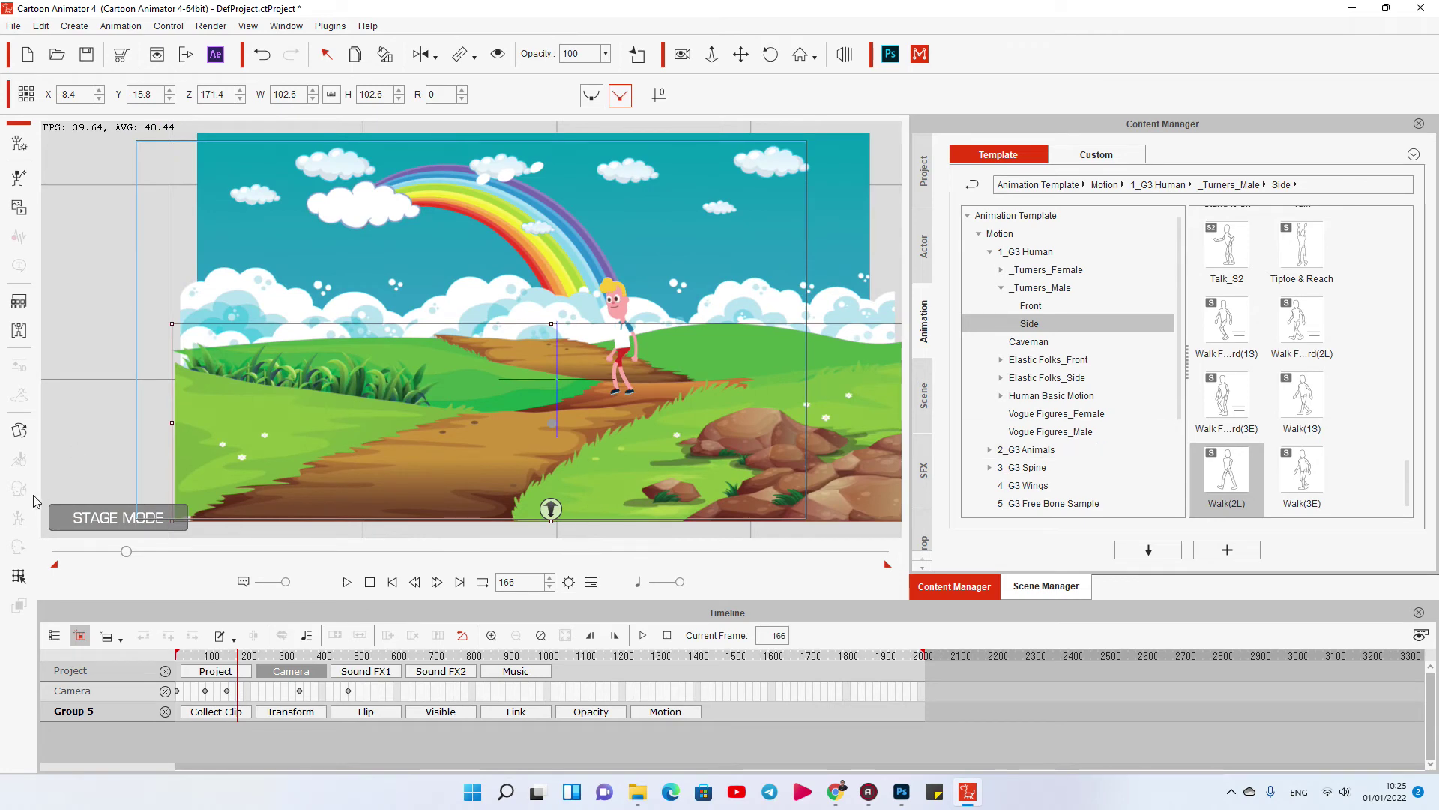
left_click(615, 353)
left_click(697, 446)
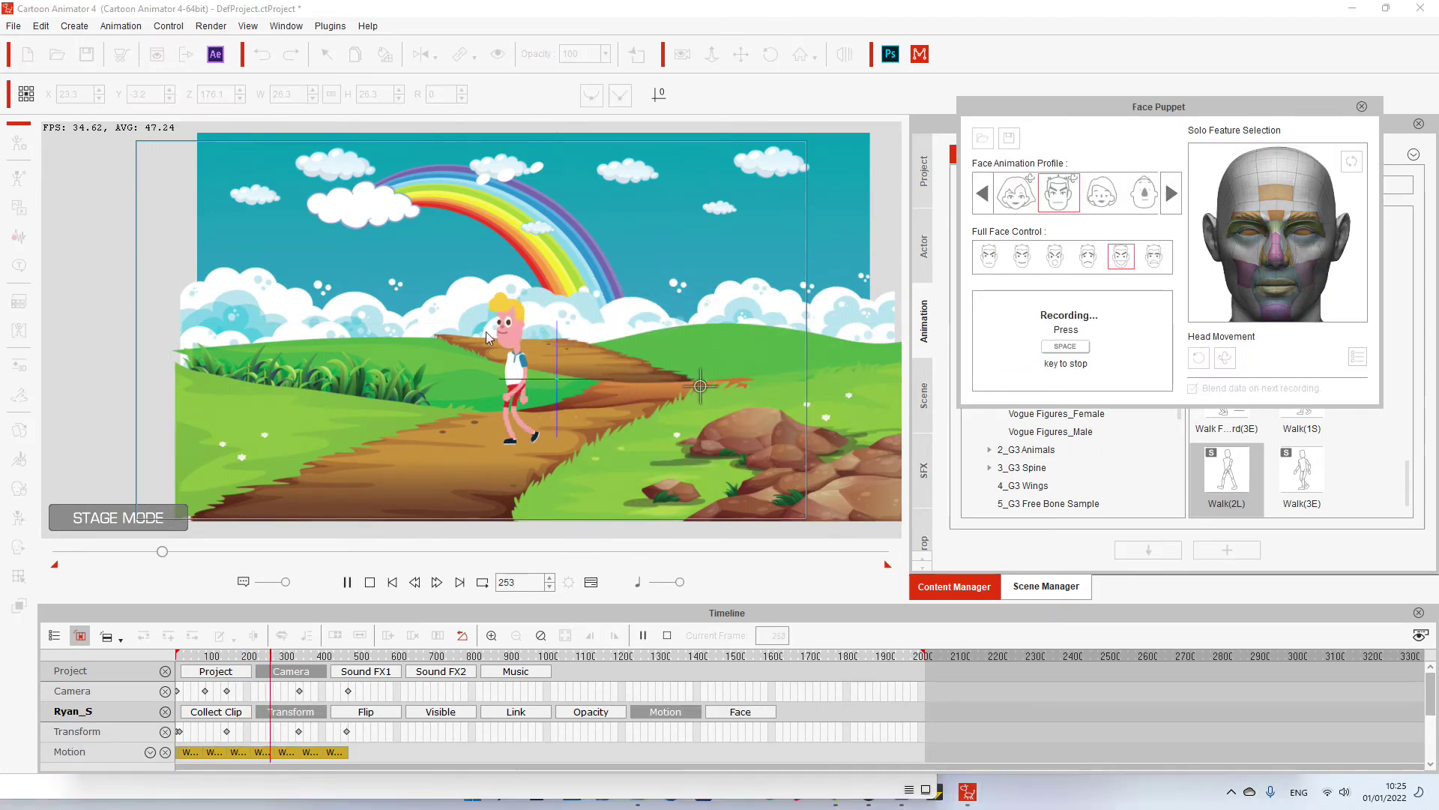
key("space")
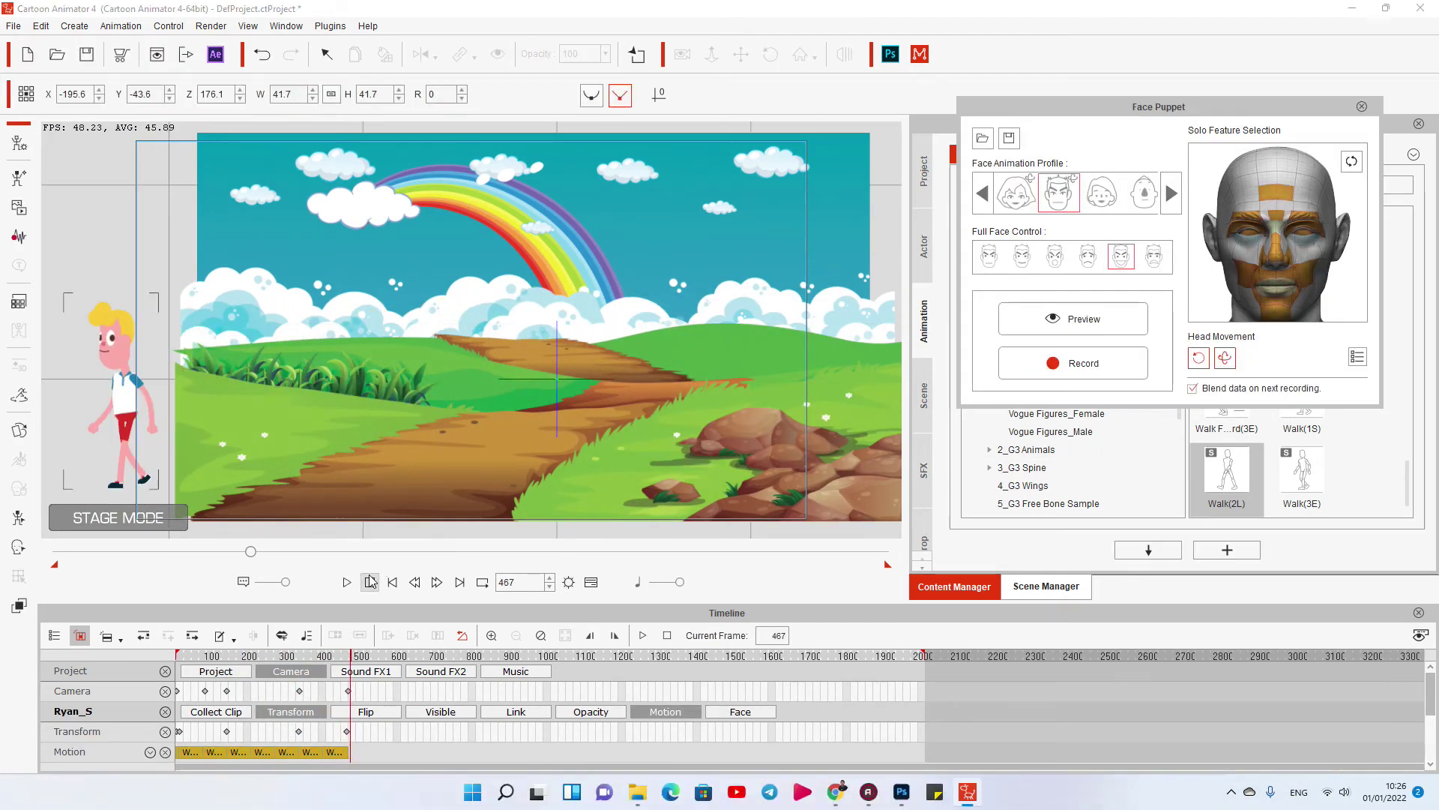
left_click(1362, 106)
key("space")
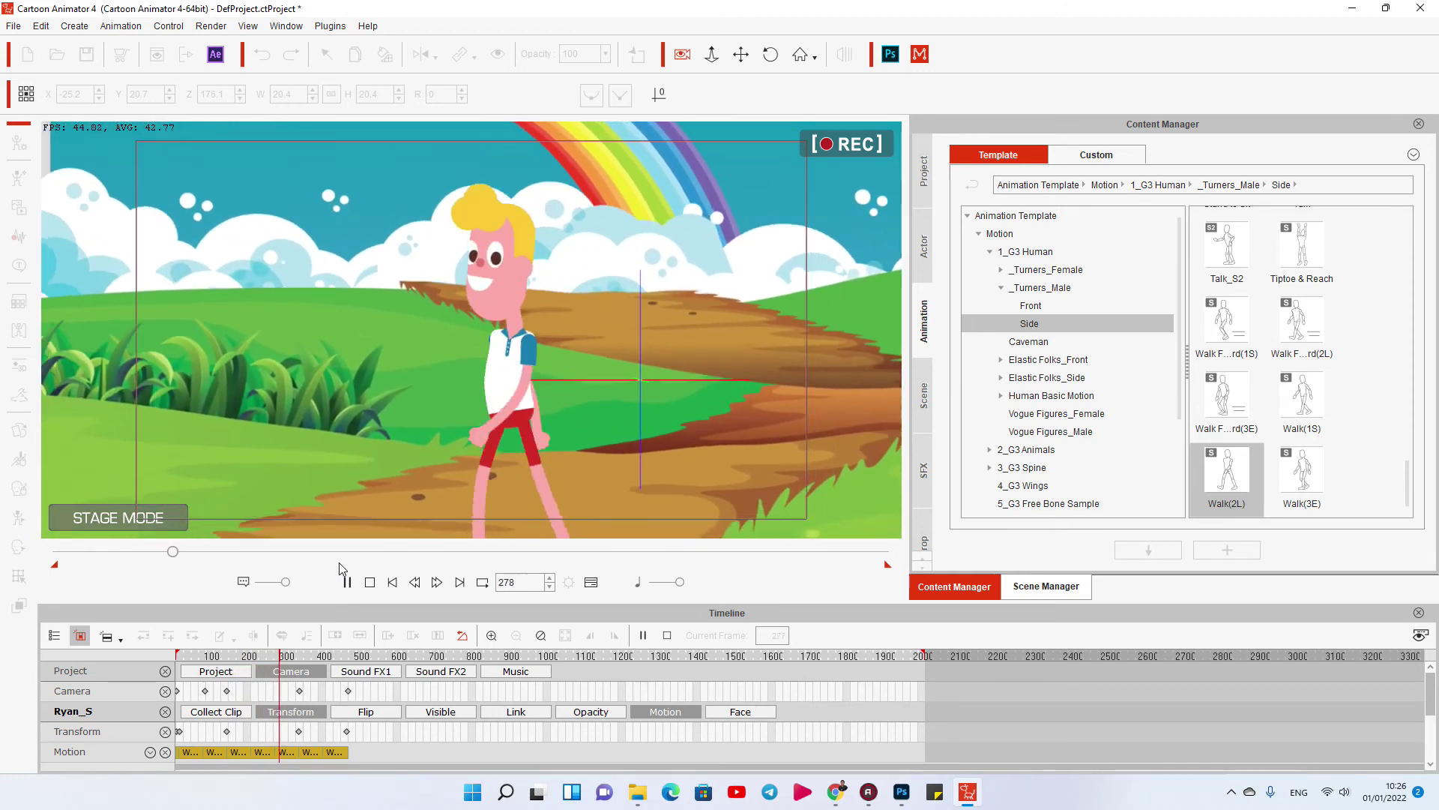
Stop near frame 362, select cloud Group 1, dismiss its menu, and replay from the start
key("space")
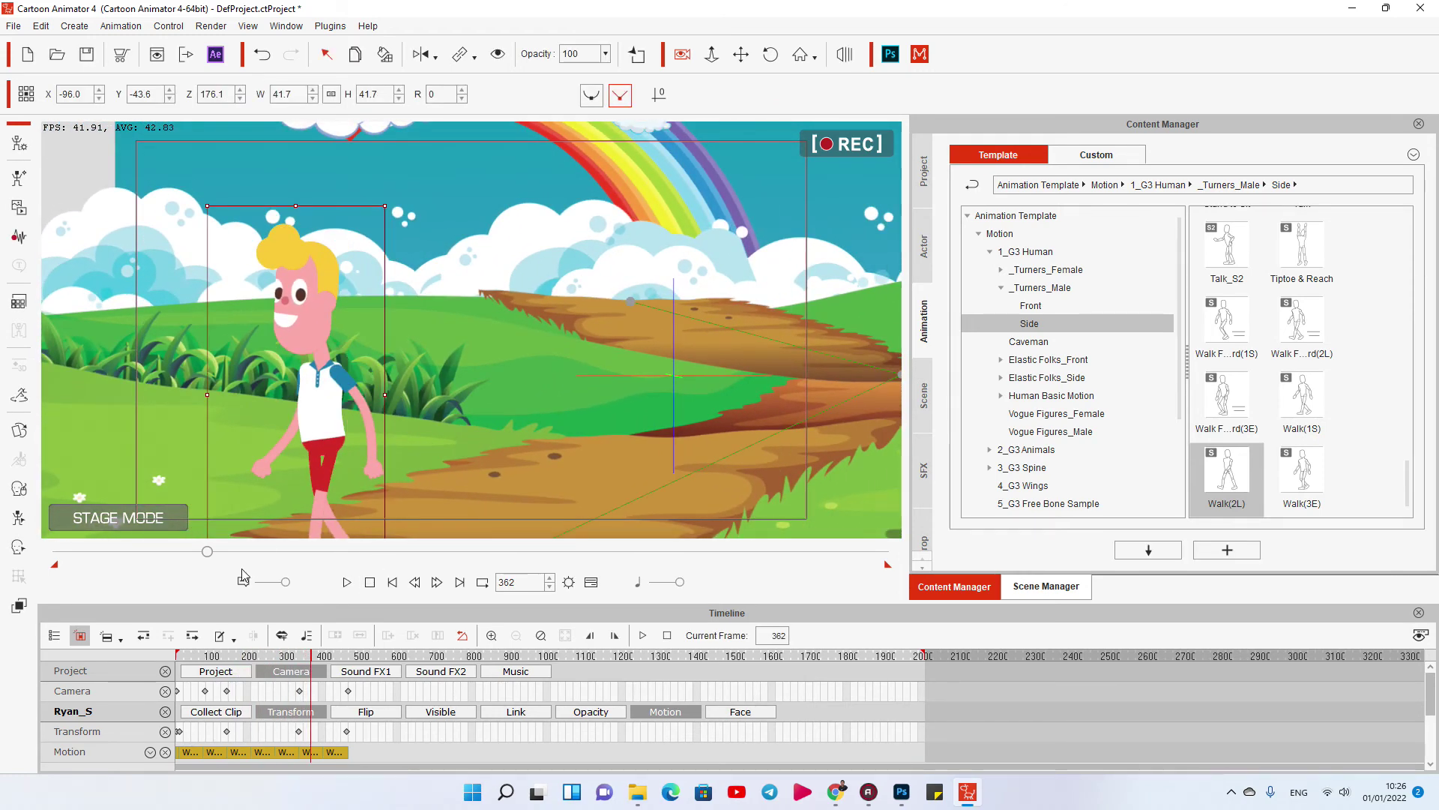
left_click_drag(210, 559, 212, 555)
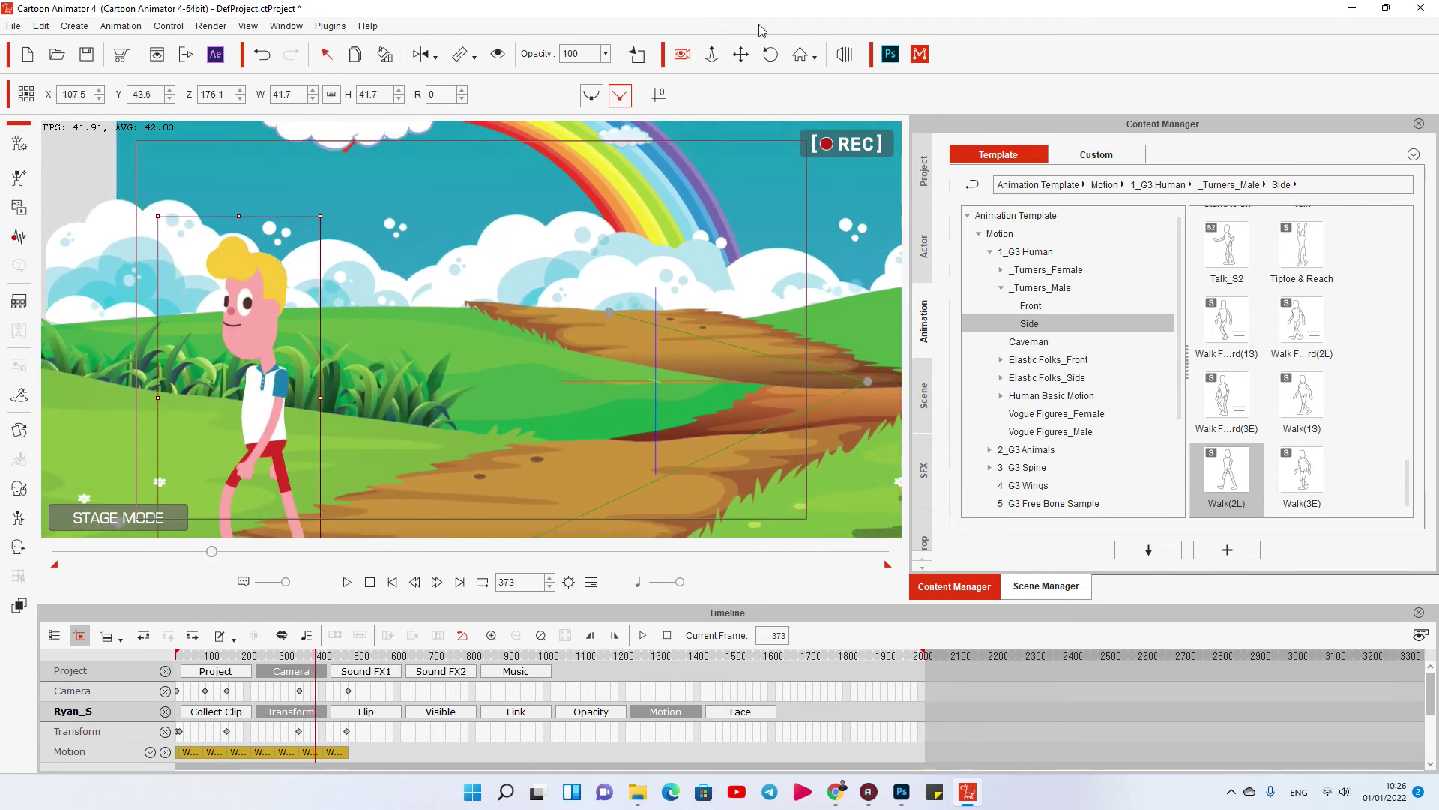
scroll(466, 189, "up", 3)
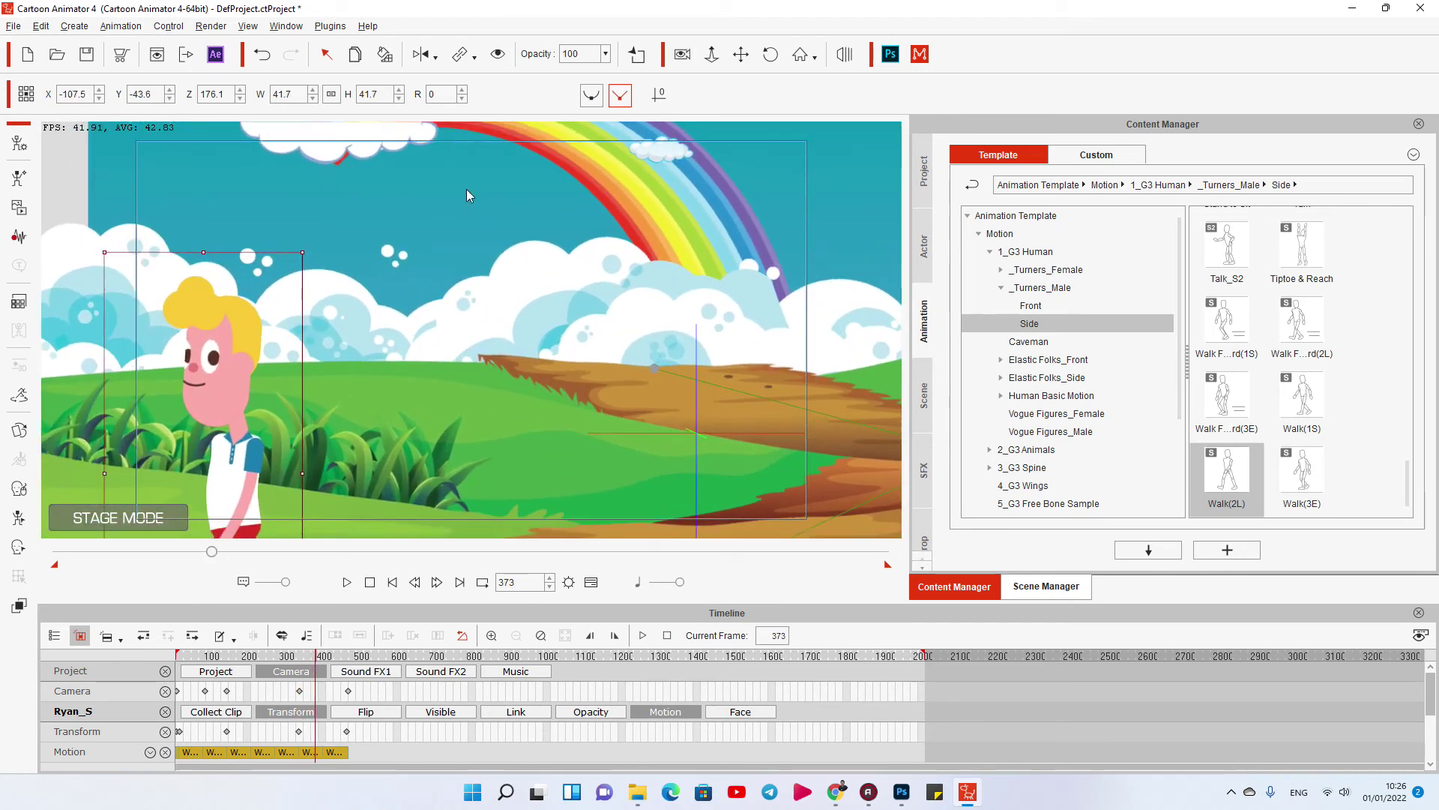
left_click(373, 171)
right_click(378, 180)
key("Escape")
left_click(347, 582)
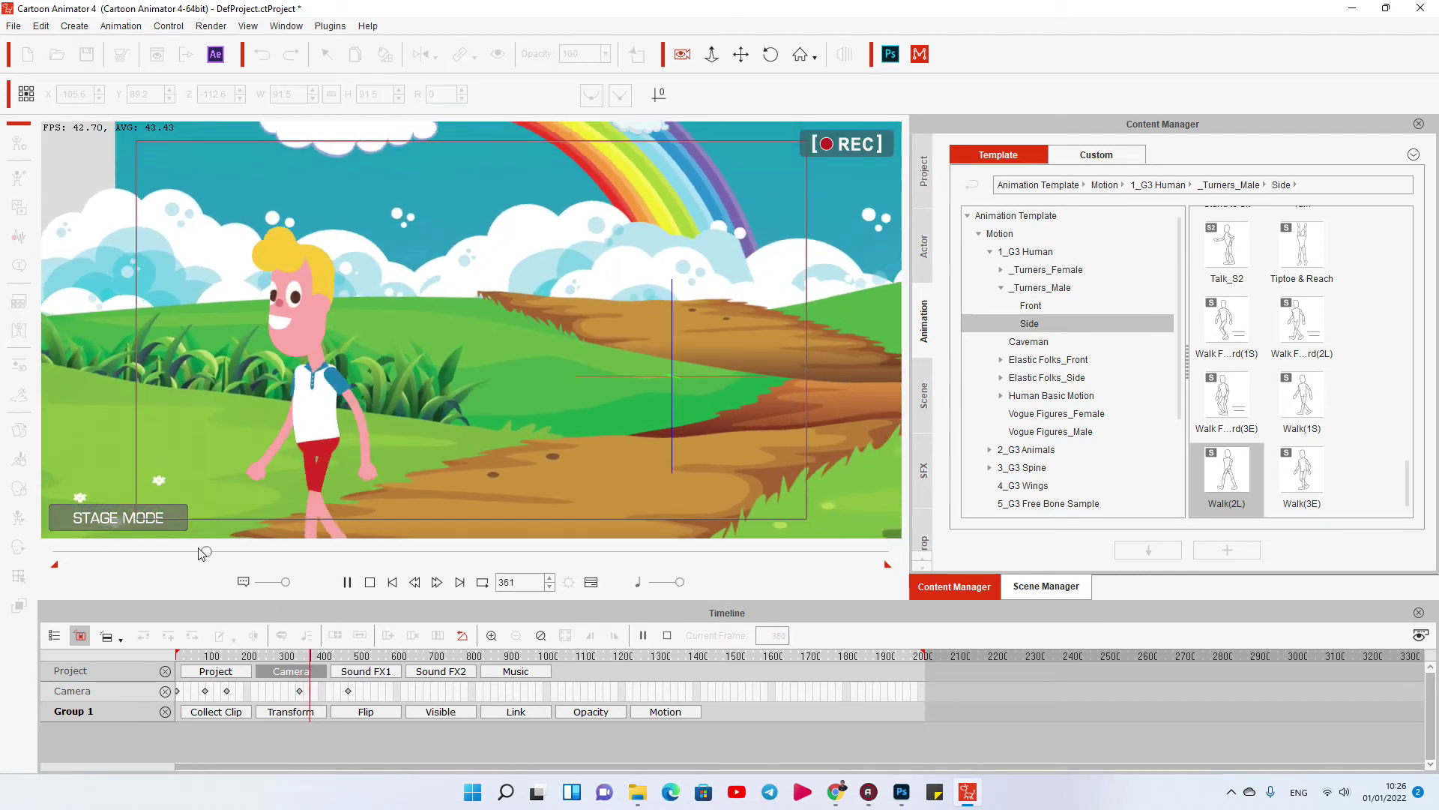
left_click(347, 582)
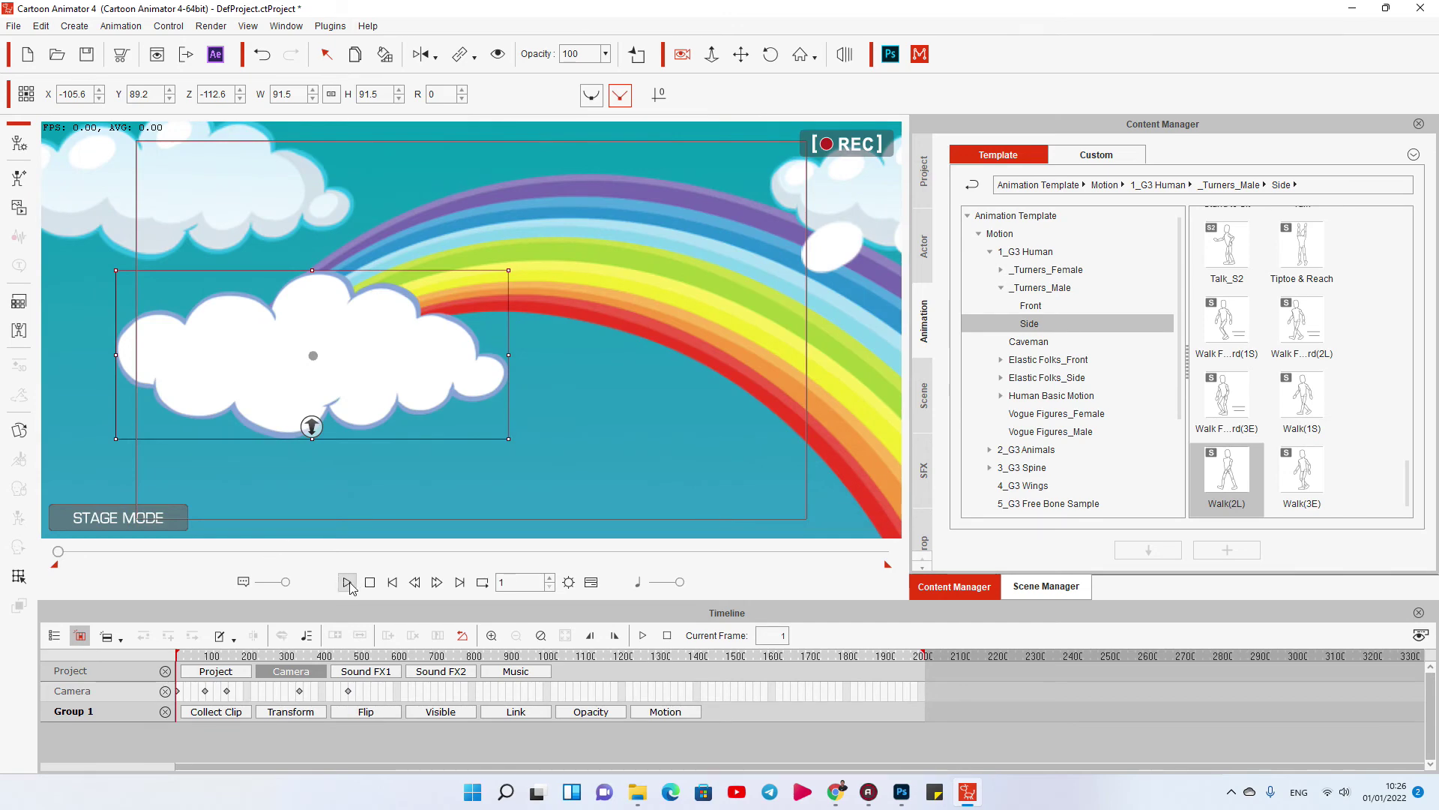